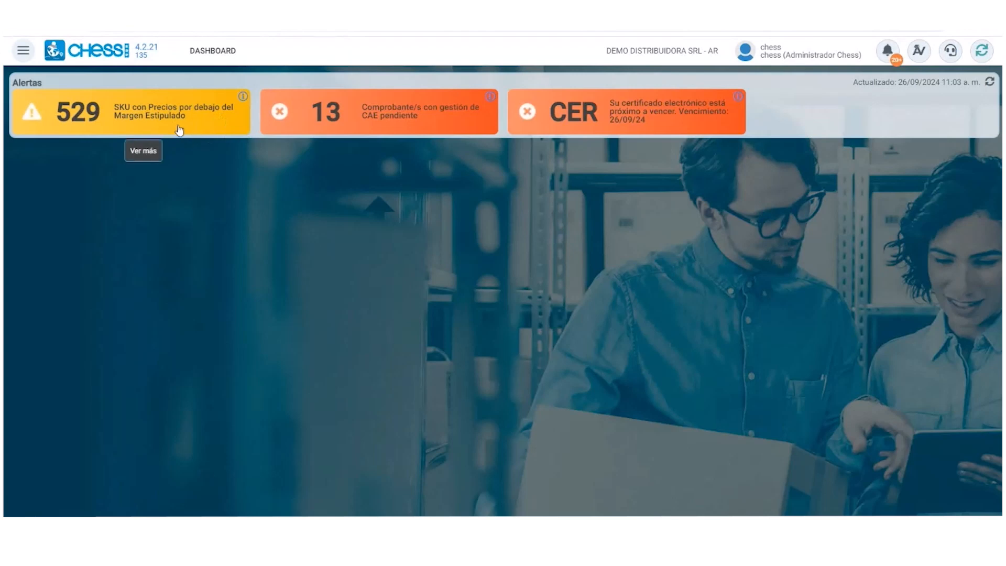
Open the price margin alert and the purchase price management screen (Precios de Compra) under Cuentas por Pagar
click(197, 122)
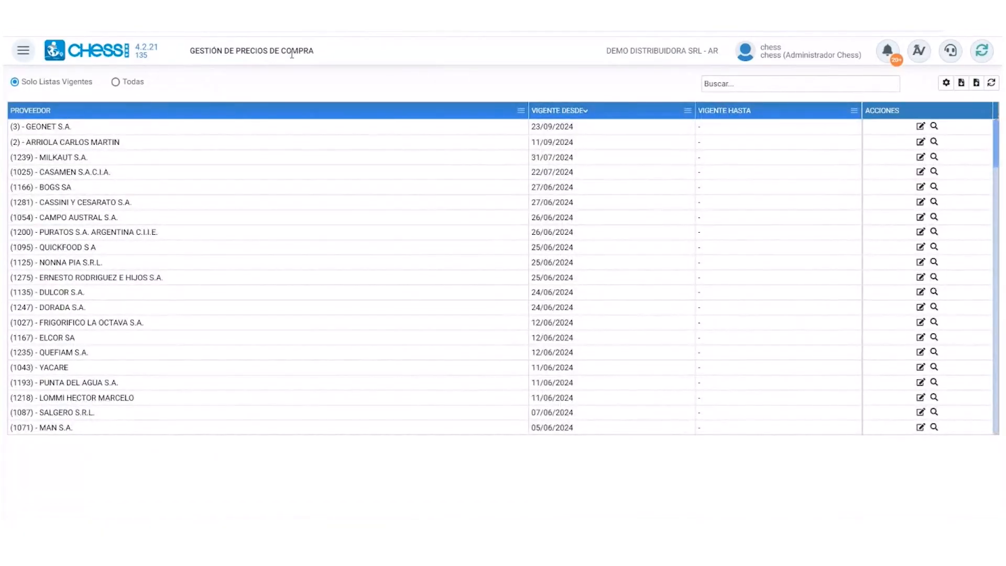
click(23, 50)
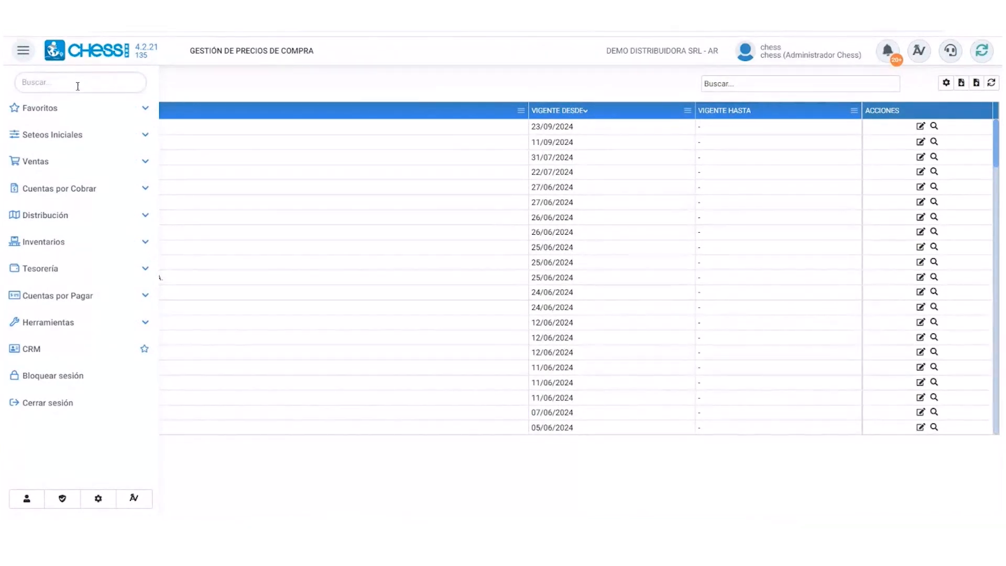
click(58, 295)
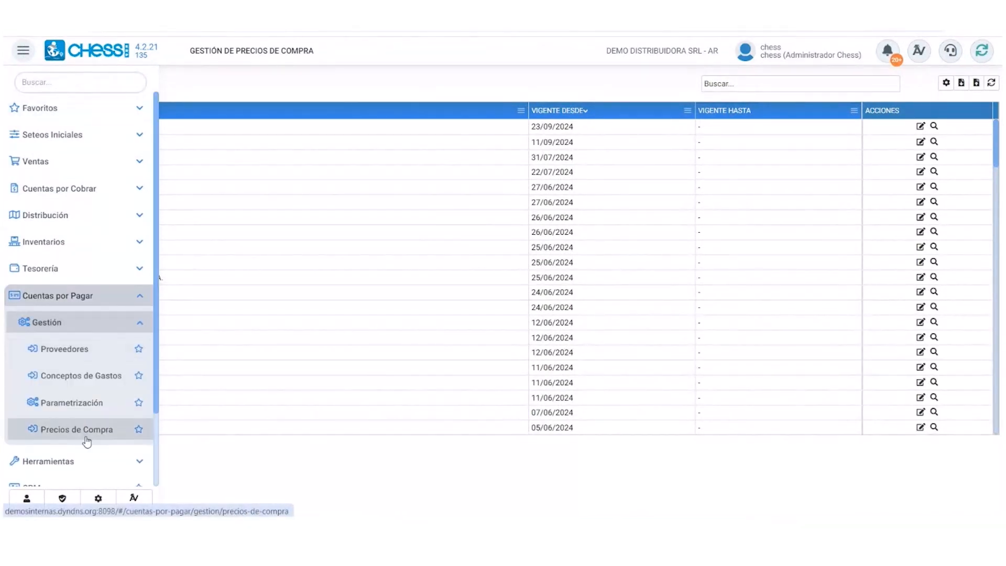
click(87, 442)
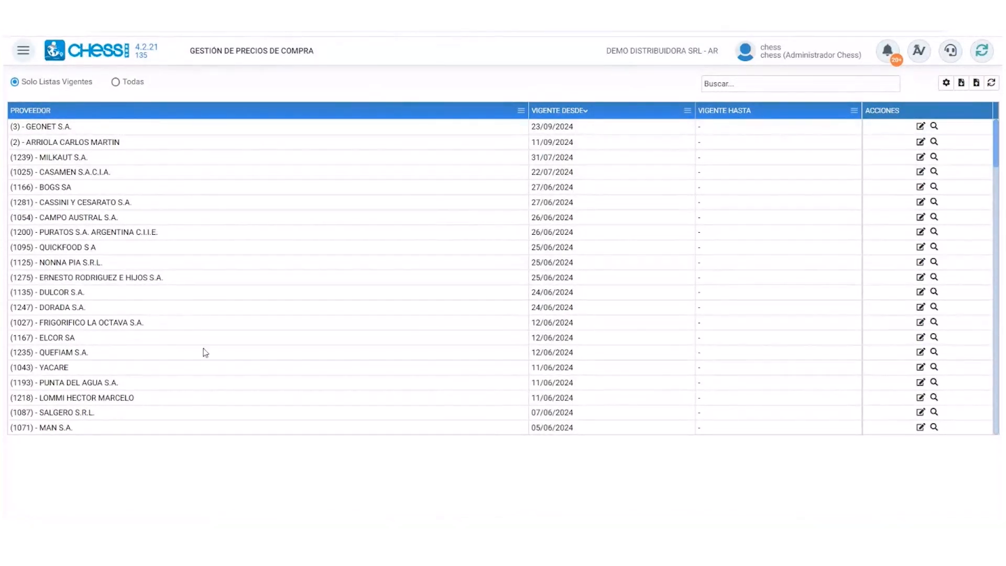
View all supplier price lists, remove the sorting by Vigente Desde, and browse only the lists currently in force
click(131, 83)
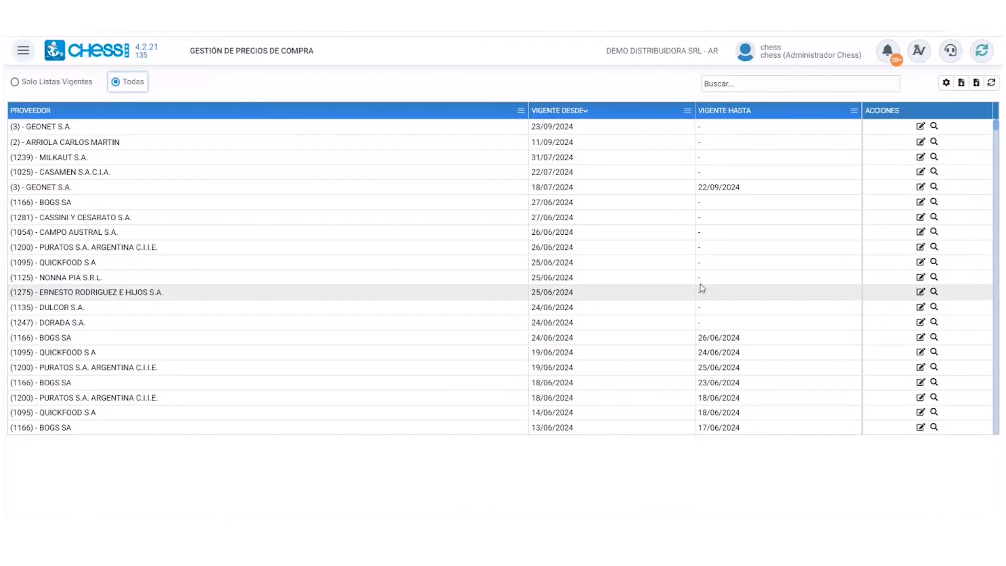
click(627, 110)
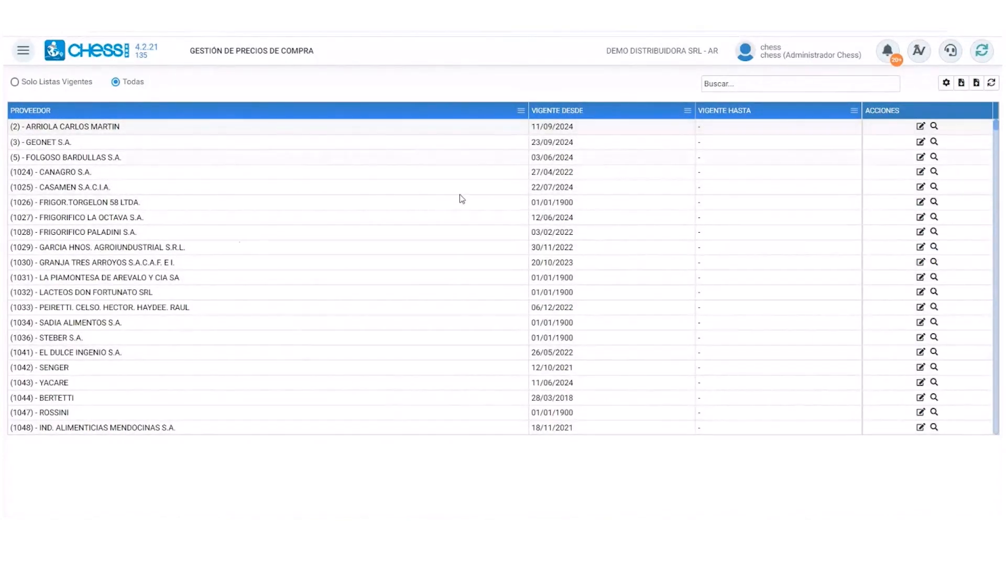
click(15, 83)
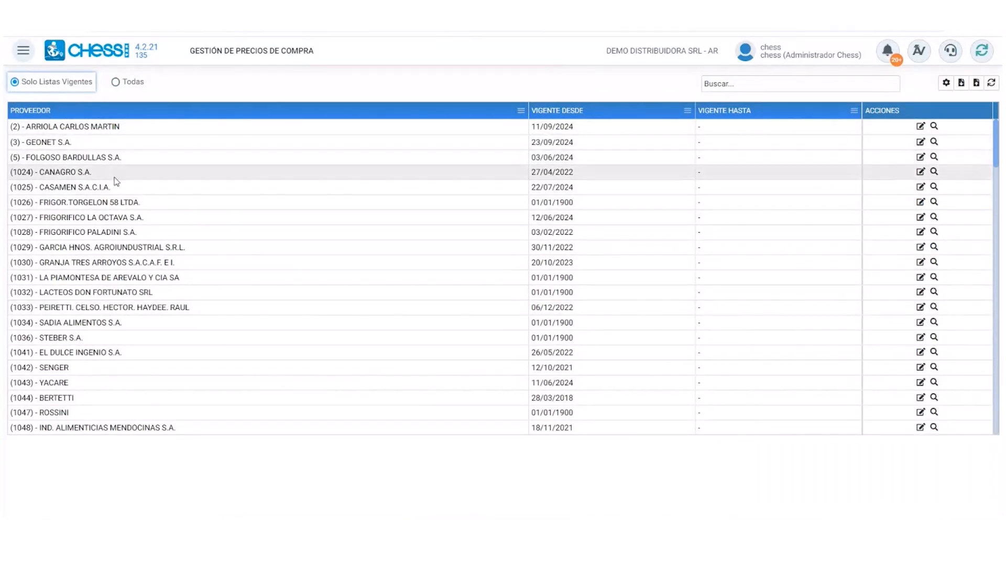
scroll(136, 220, down, 7)
scroll(141, 296, up, 7)
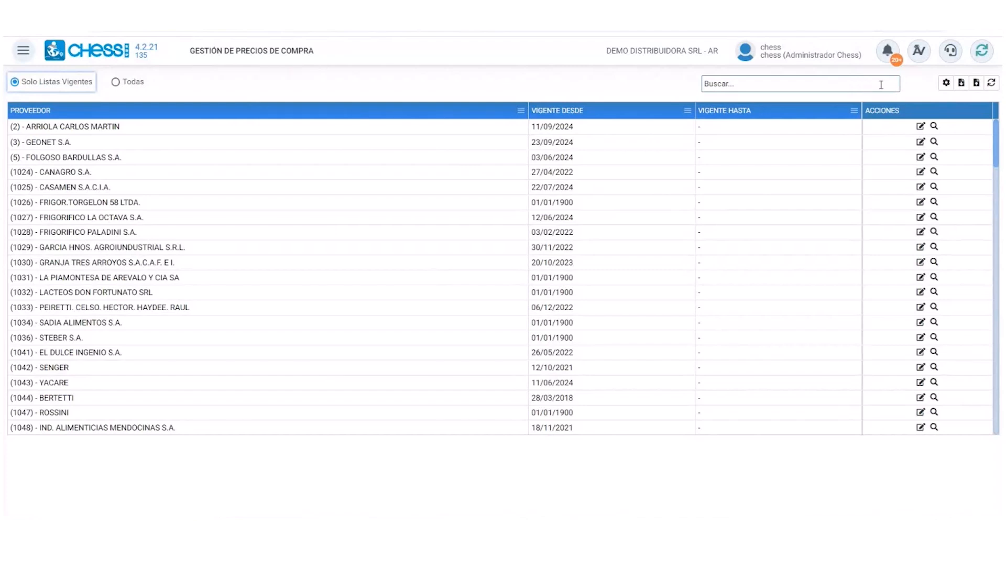
Open the price list margin configuration and read the help on margin types and on considering bonificaciones in the net price
click(946, 83)
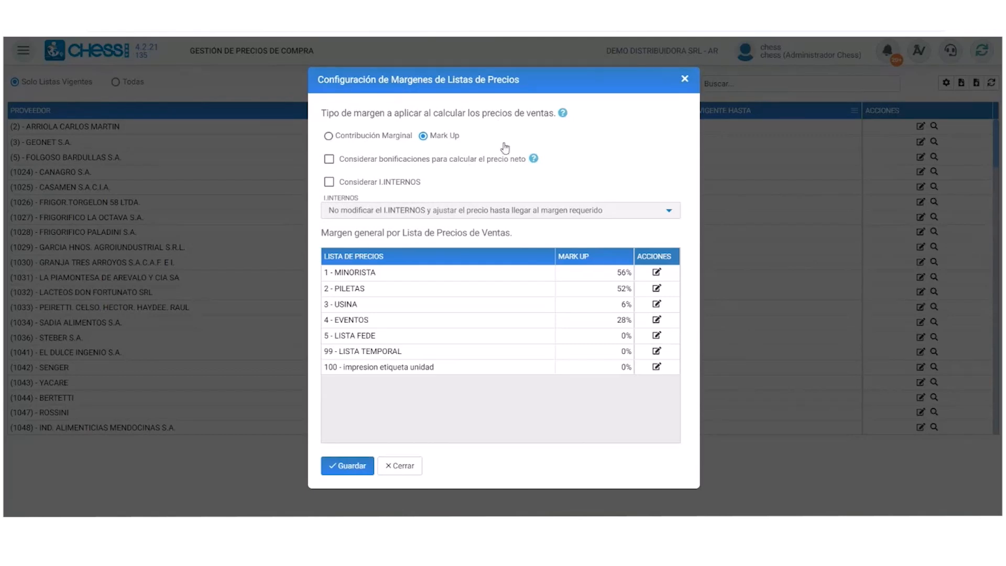
click(563, 114)
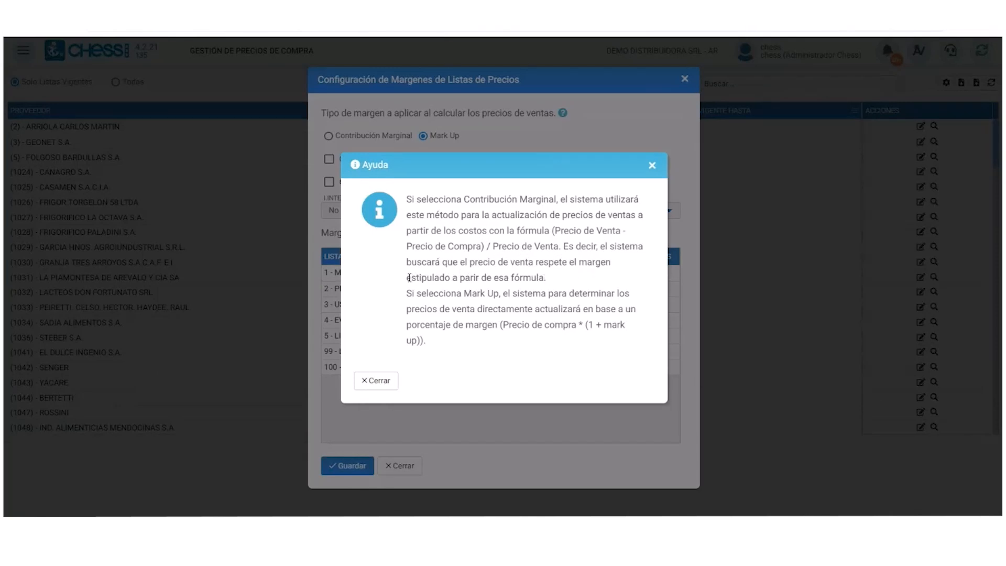
drag(407, 278, 587, 280)
click(550, 245)
click(652, 165)
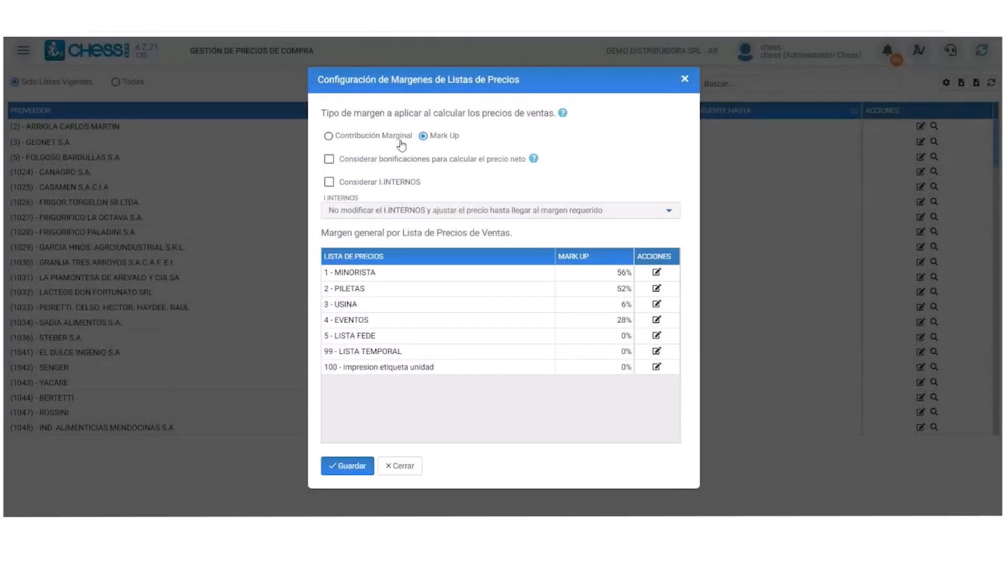
click(533, 159)
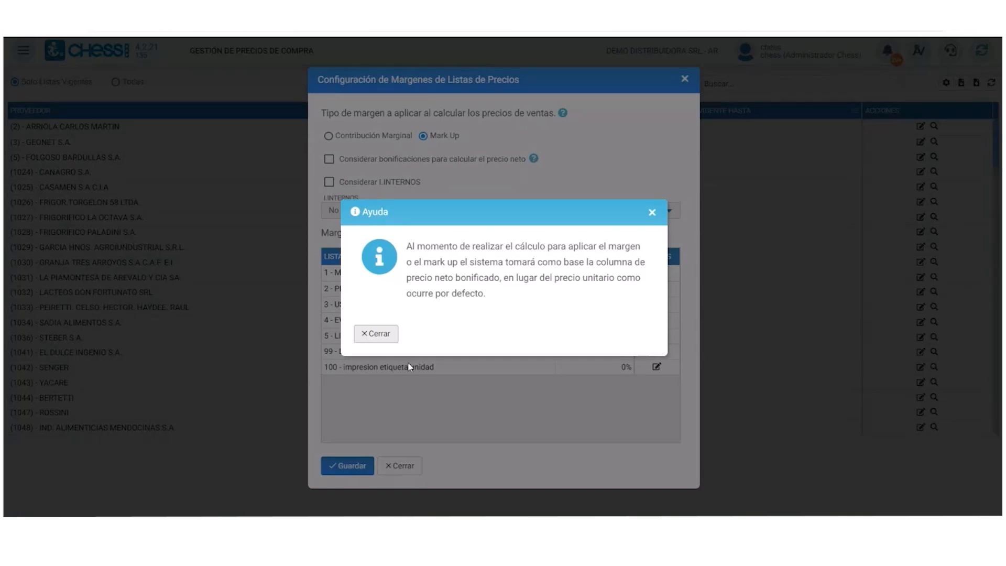
click(367, 340)
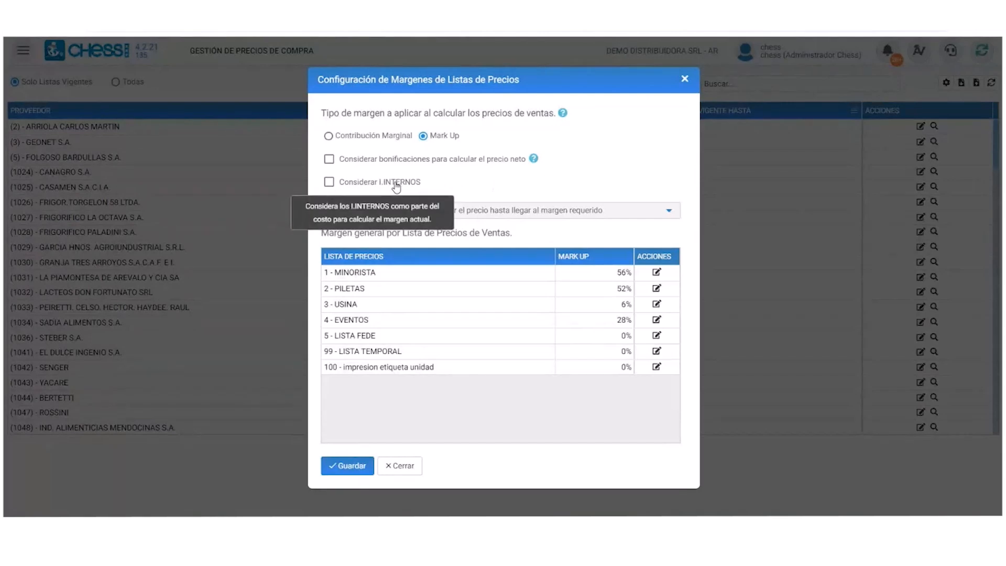
Try the Considerar I.INTERNOS option and review its methods for reaching the required margin
click(377, 183)
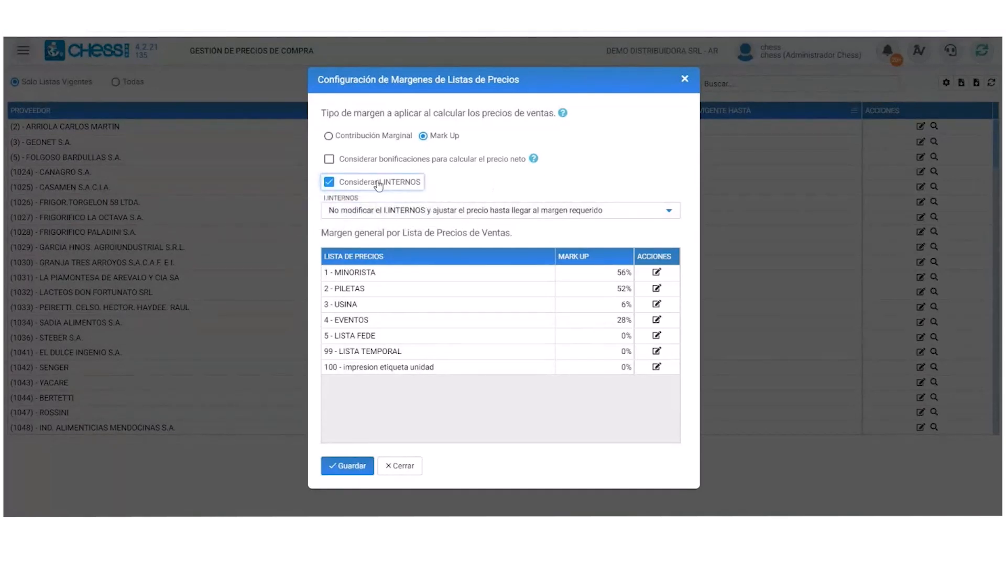
click(410, 216)
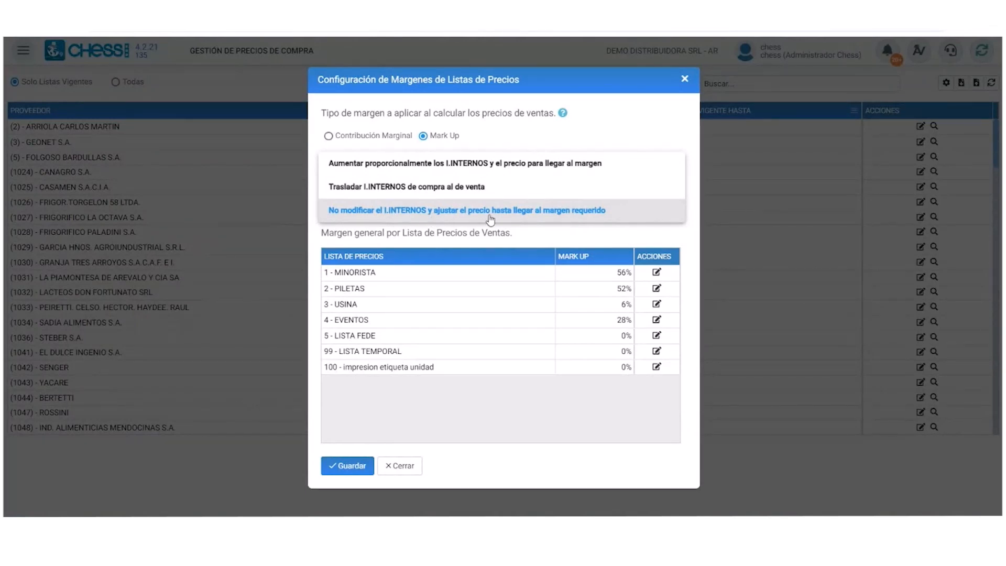
click(576, 216)
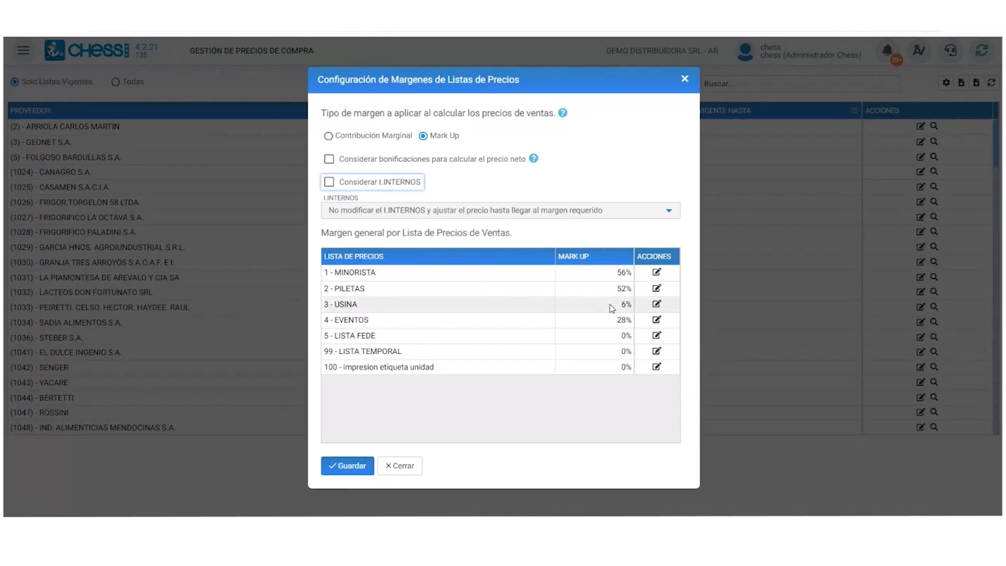
Set the mark up of price list 5 - LISTA FEDE to 10% and save the margin configuration
click(657, 335)
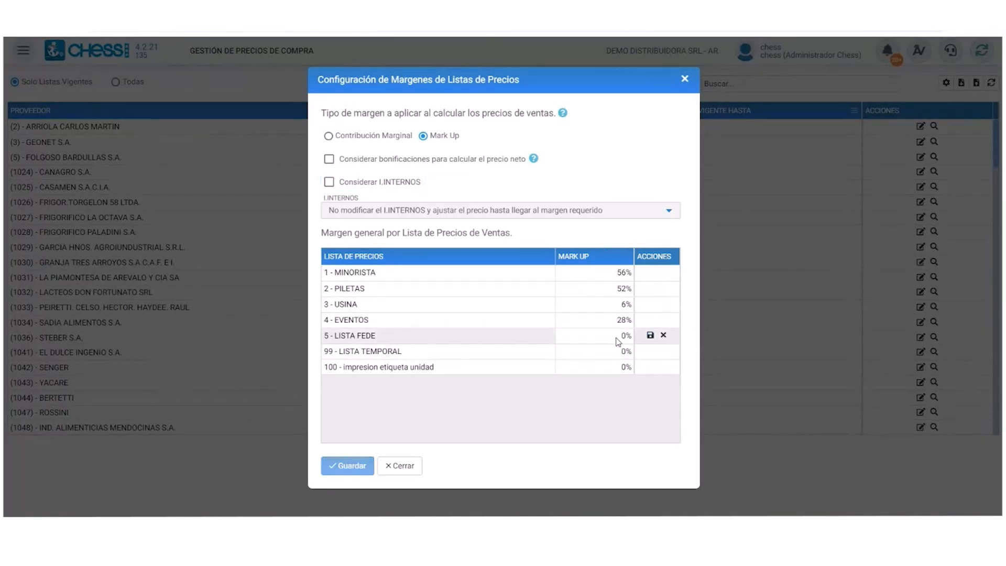
click(617, 338)
text(10)
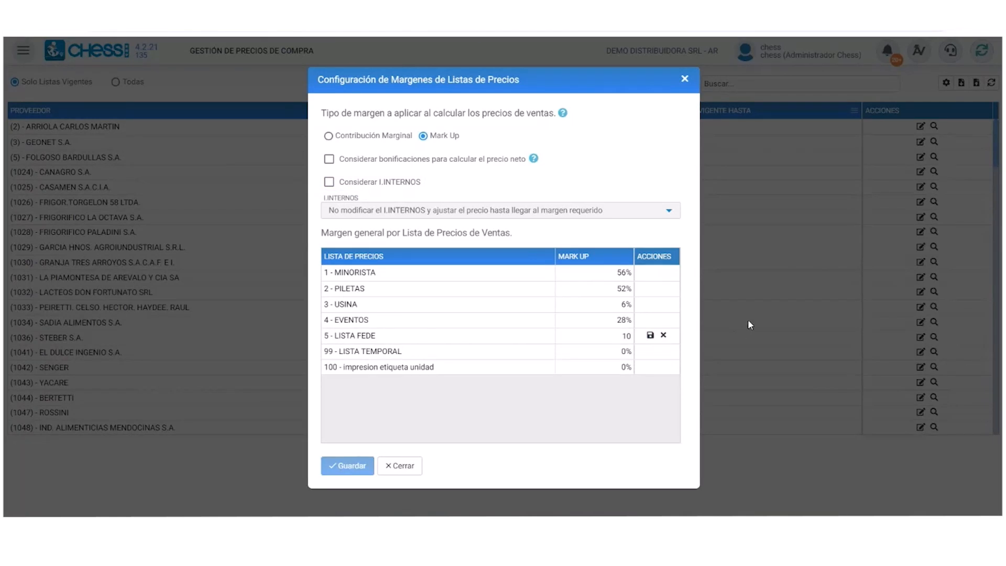
click(651, 335)
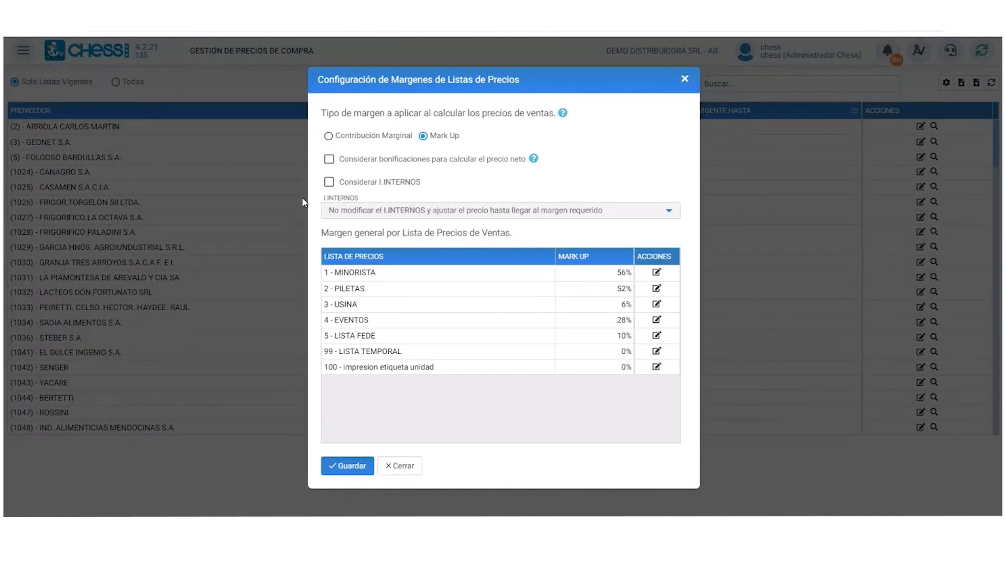
click(373, 473)
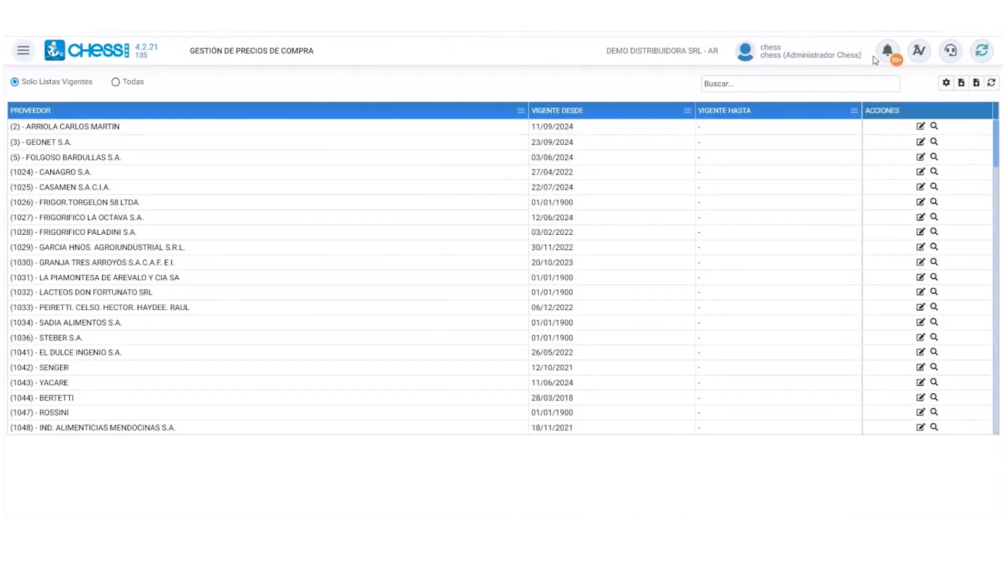
Open the file export and review the supplier and validity choices for exporting Precios de Compra
click(977, 90)
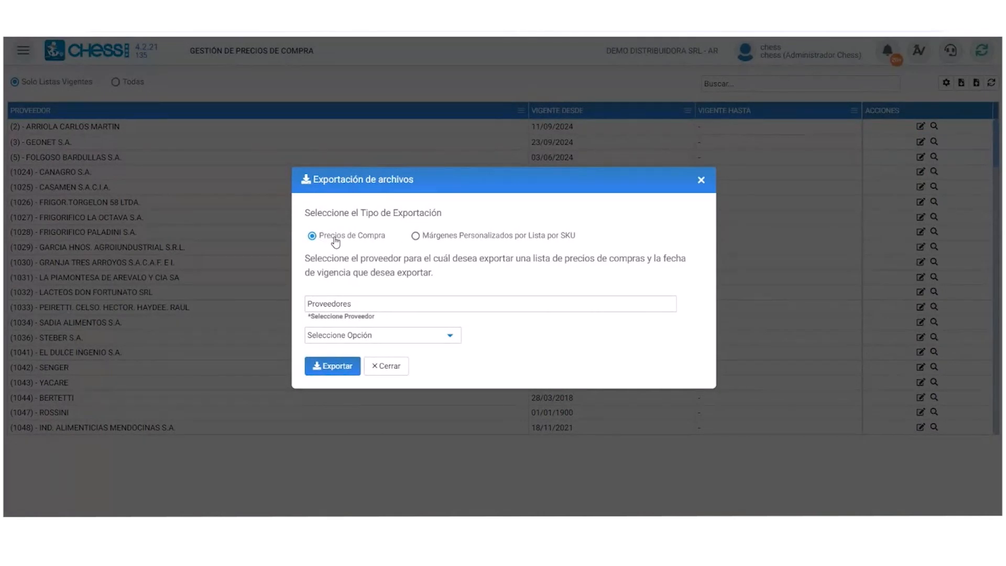
click(404, 305)
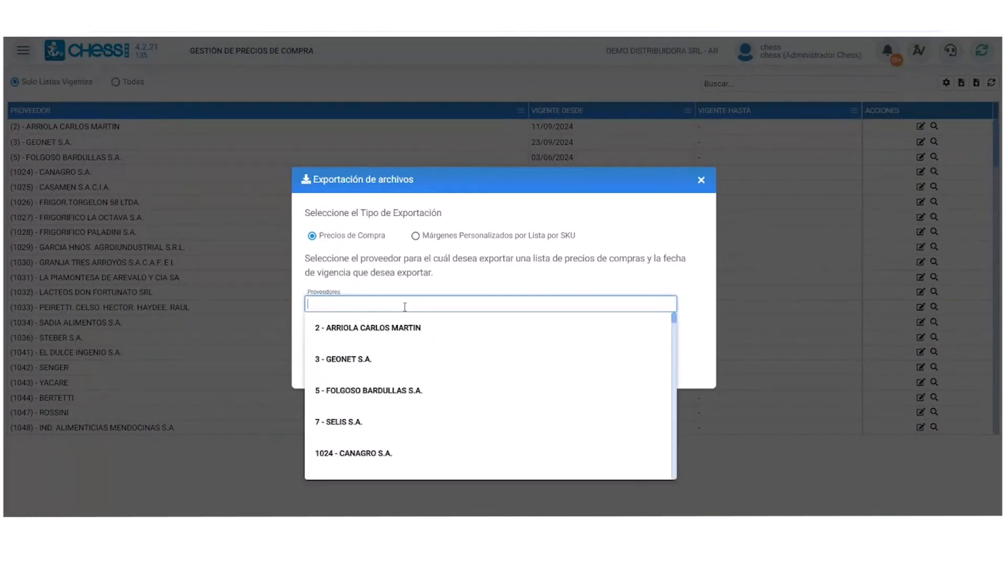
scroll(361, 346, down, 3)
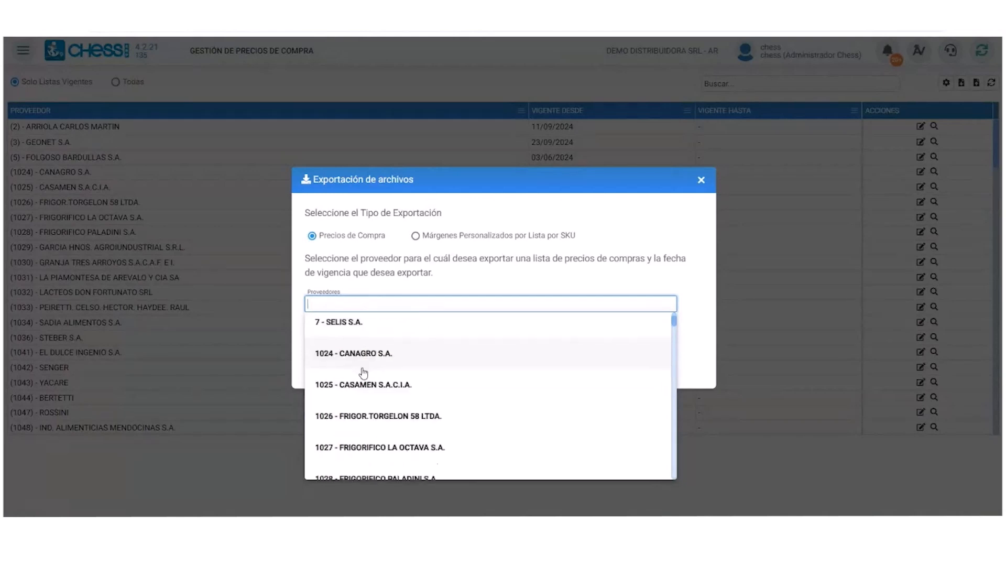
click(304, 282)
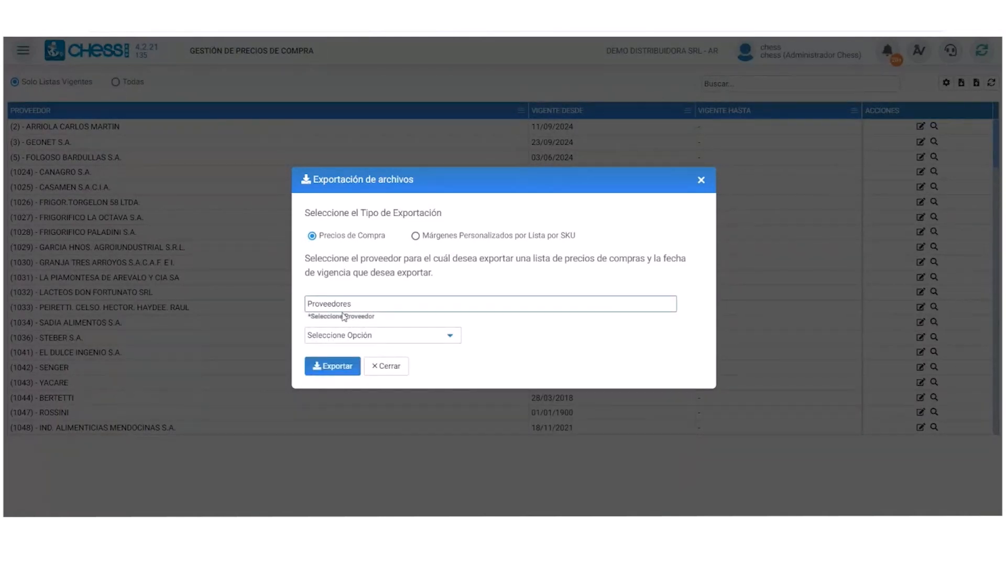
click(358, 337)
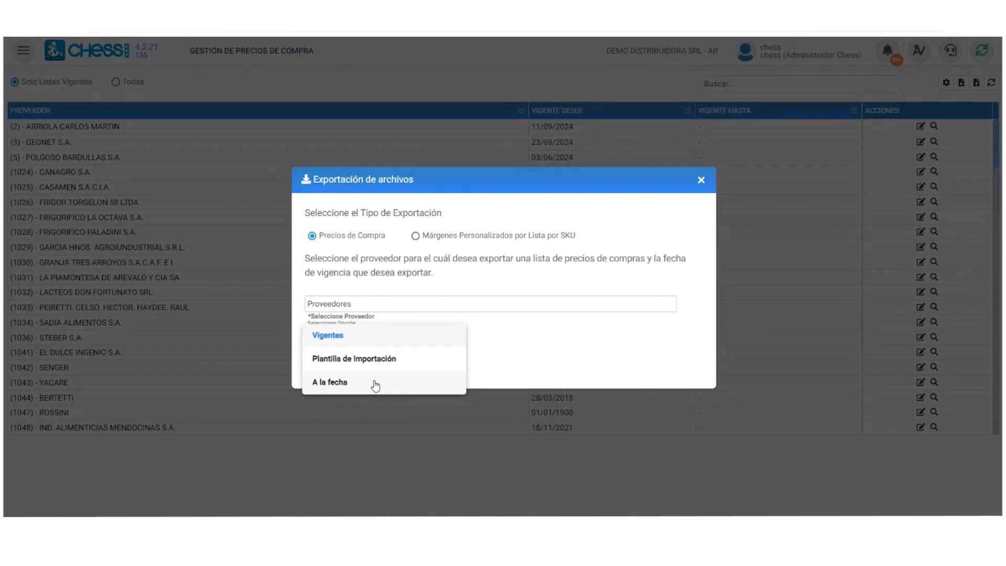
click(637, 351)
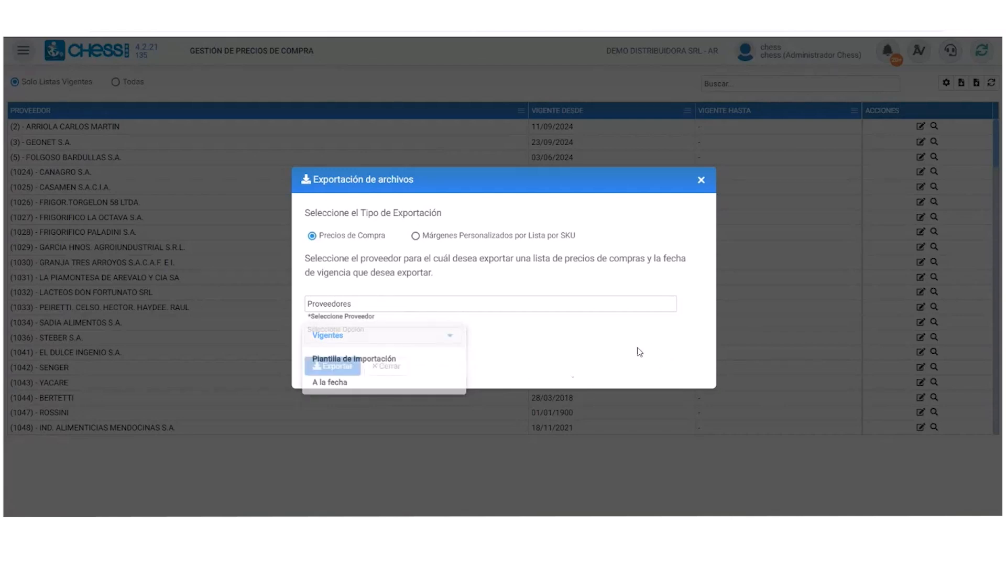
Review the supplier choices for exporting Márgenes Personalizados por Lista por SKU, and close the export without running it
click(482, 244)
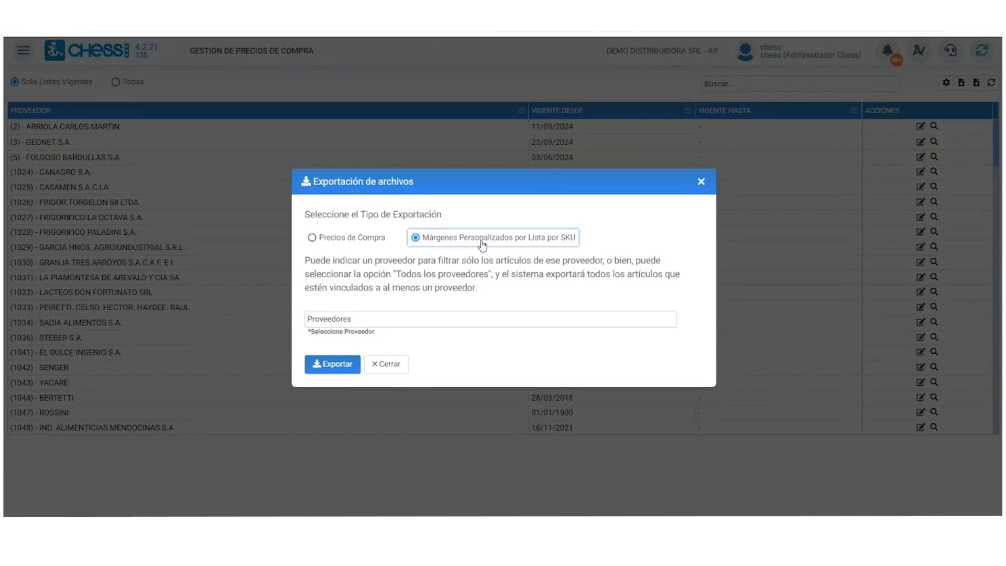
click(348, 320)
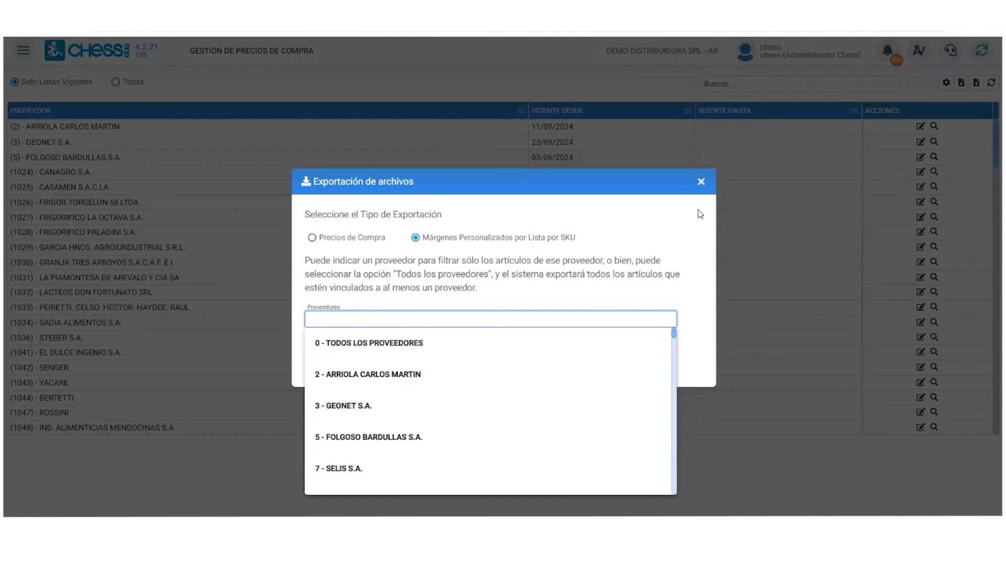
click(674, 241)
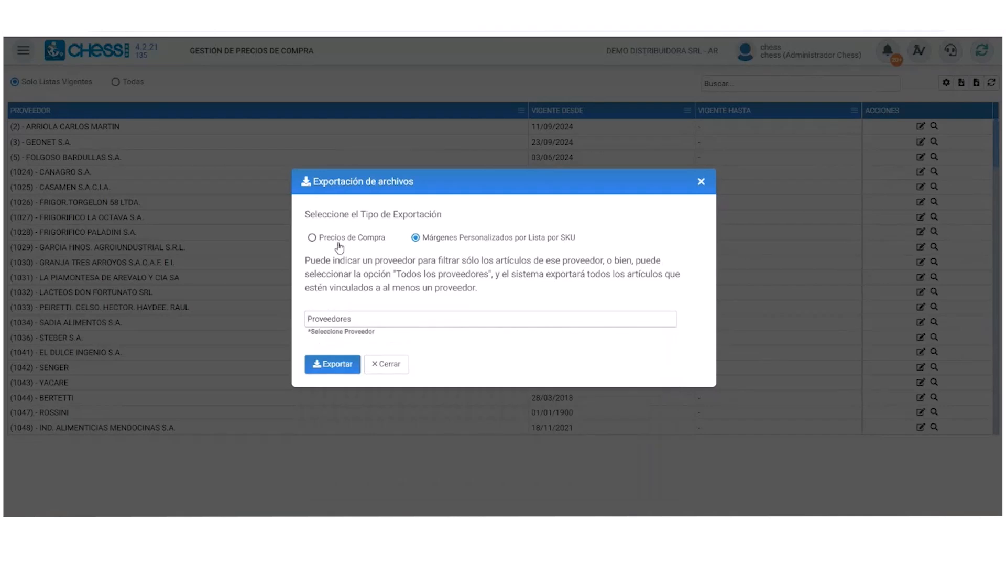
click(387, 364)
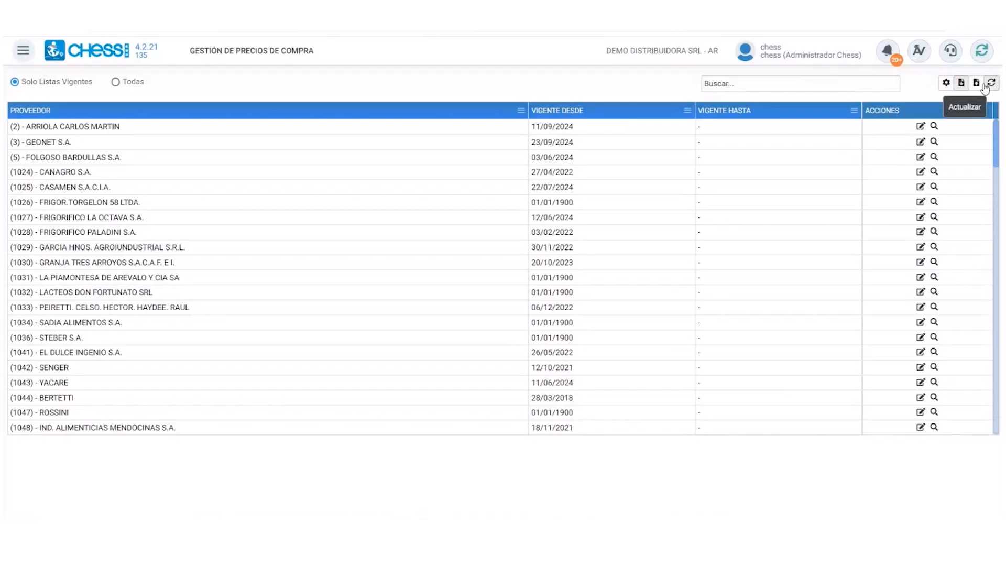
Open the file import, review its import types, and check the file selection without choosing a file
click(961, 82)
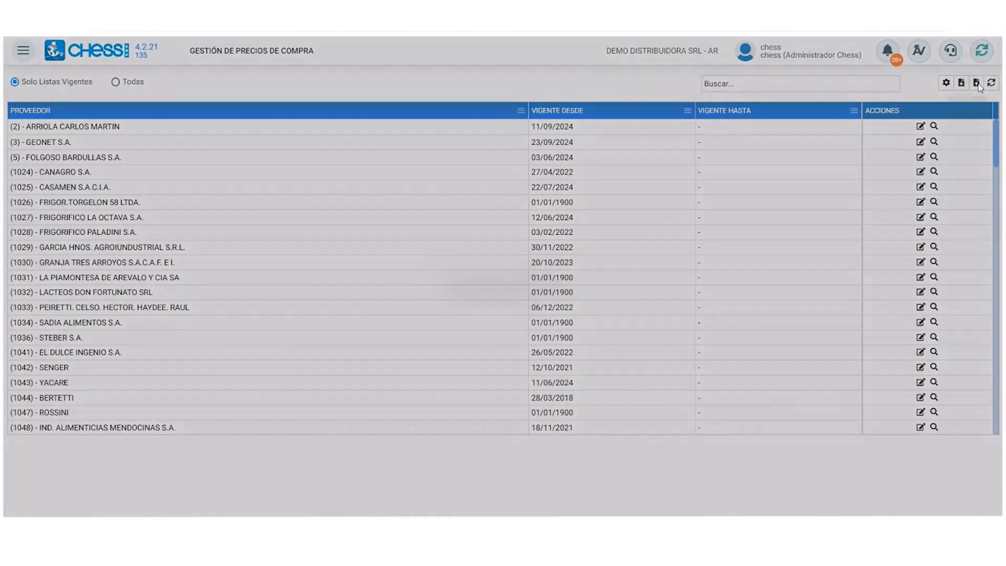
click(448, 270)
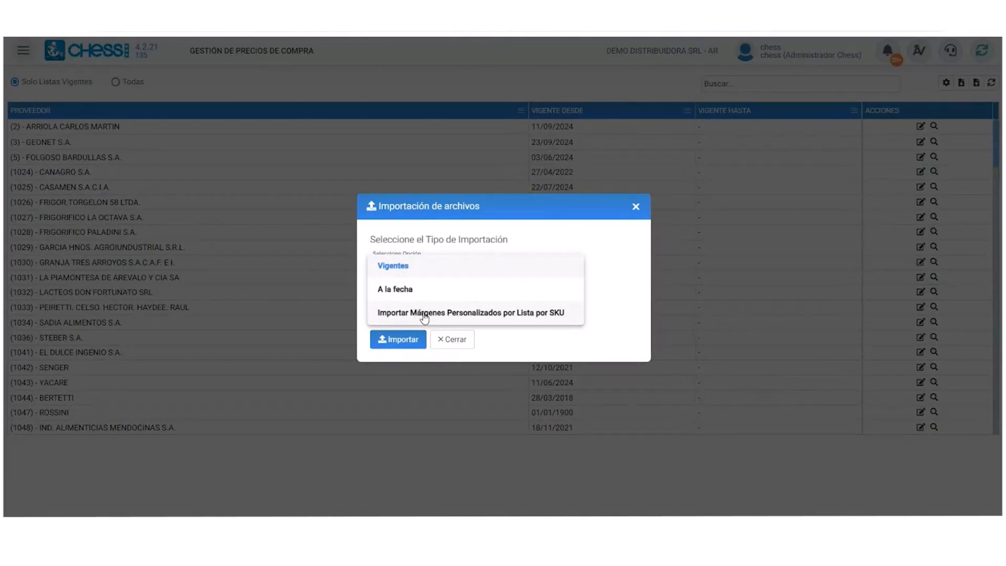
click(600, 308)
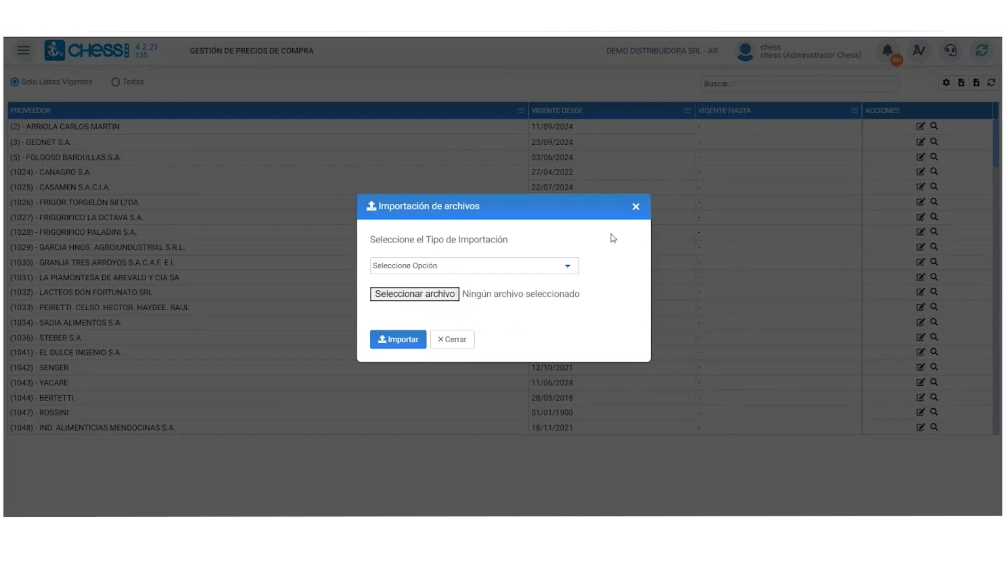
click(435, 299)
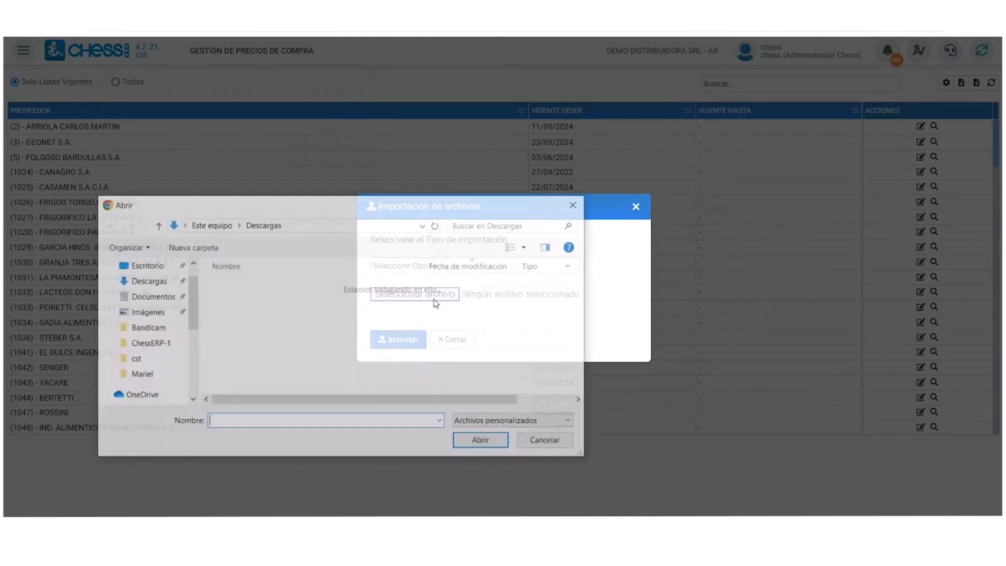
click(574, 205)
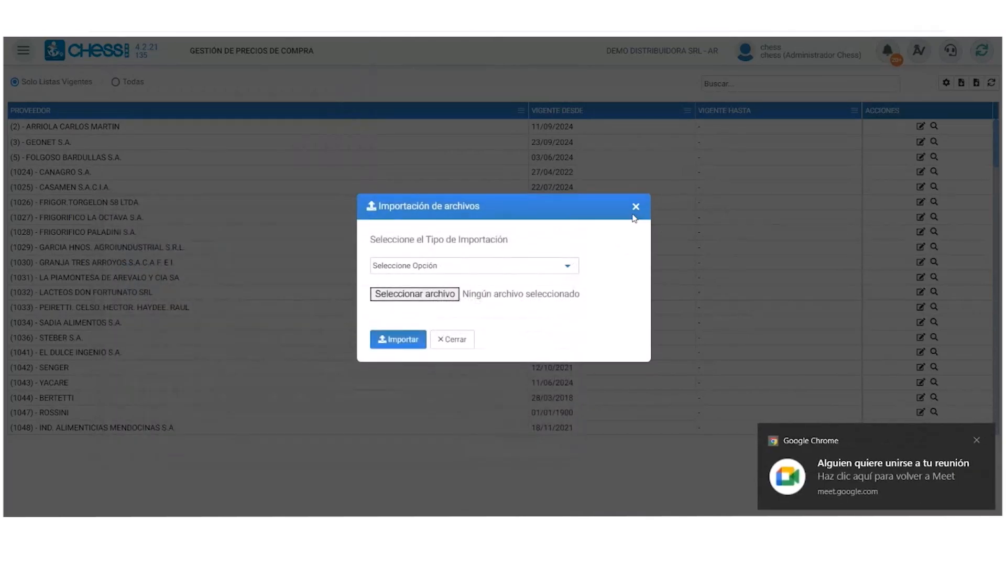
Close the file import, search the suppliers for 128, and open the price list of CASSINI Y CESARATO S.A. for editing
click(636, 207)
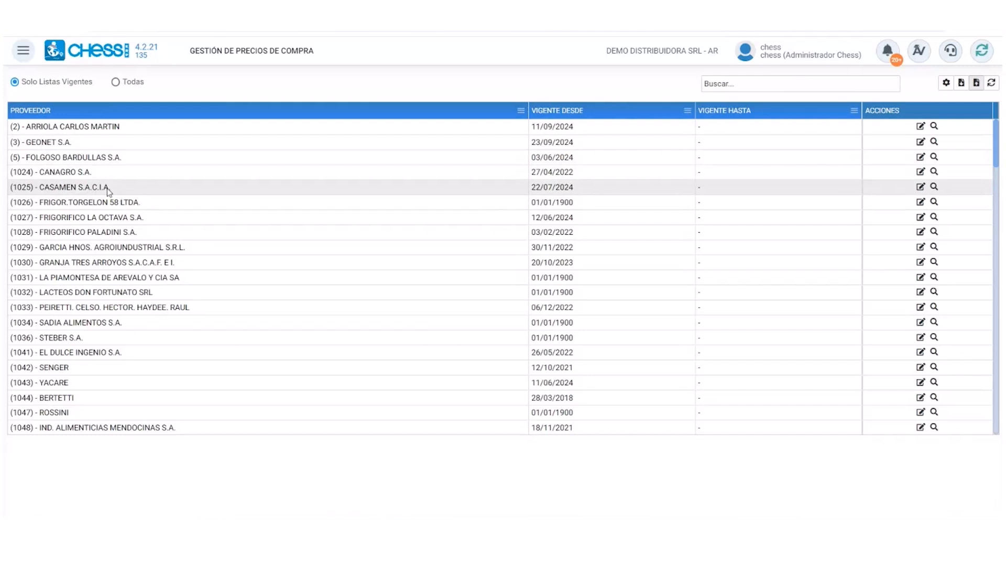
click(705, 84)
text(128)
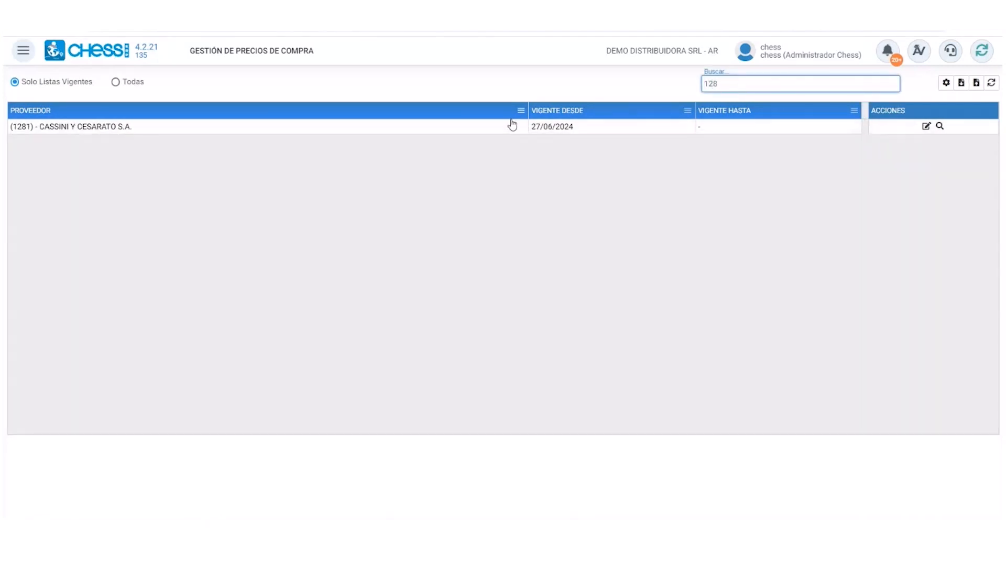
click(927, 127)
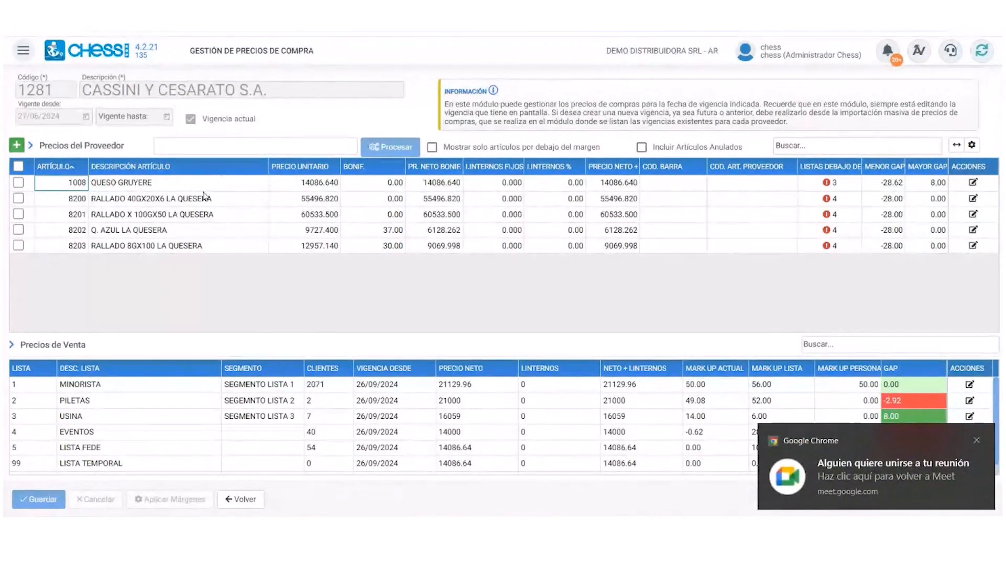
Review the fields for adding an article to the supplier's prices and the available article groupings, without adding or choosing anything
click(15, 147)
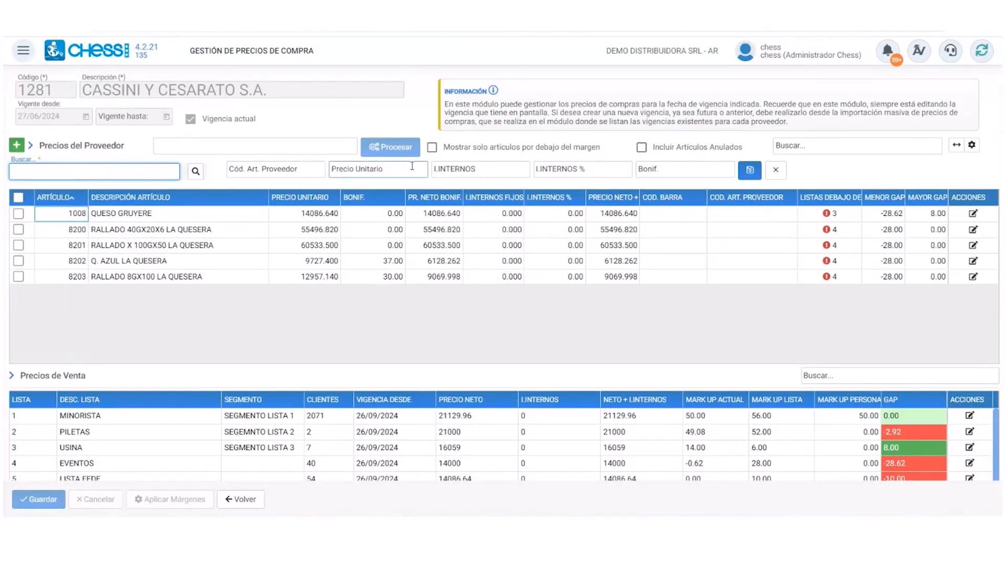
click(776, 169)
click(257, 151)
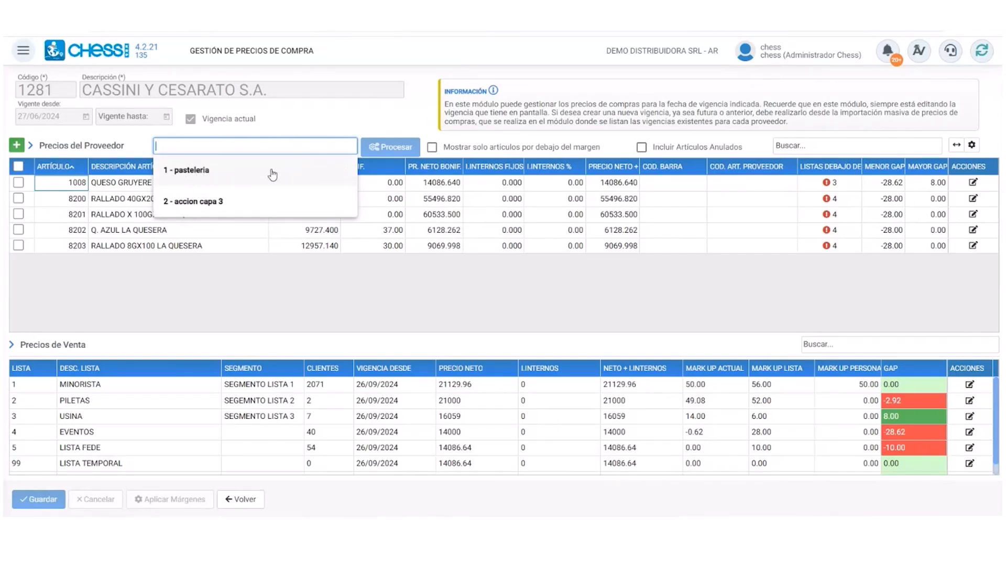
click(345, 126)
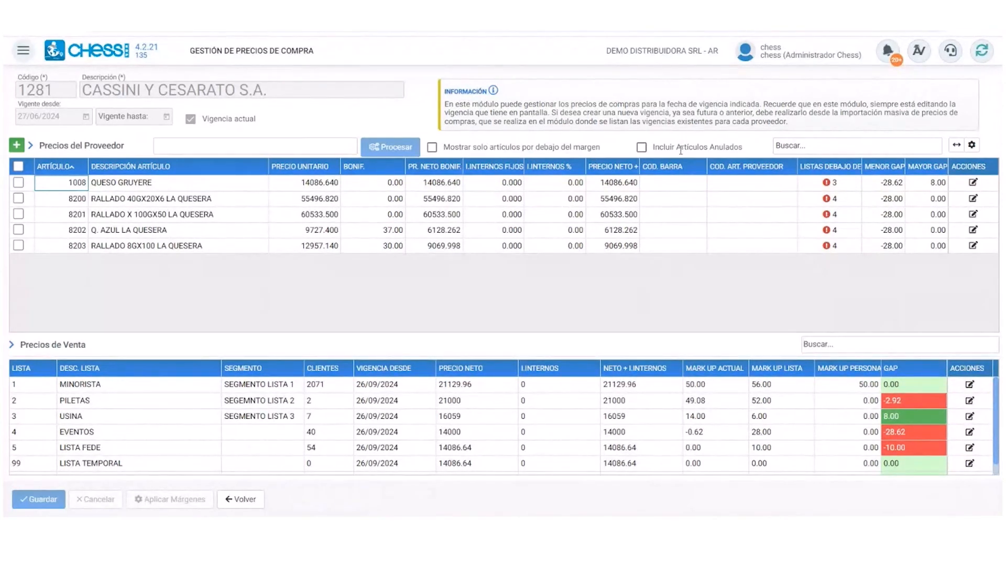
Search the supplier's articles for 8200, and clear the search to list all articles again
click(828, 146)
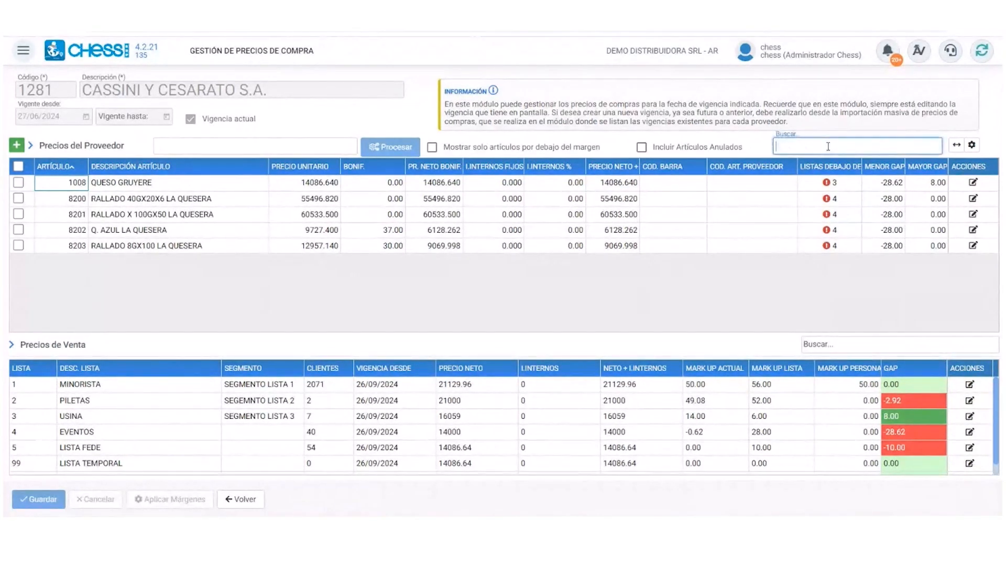
text(8200)
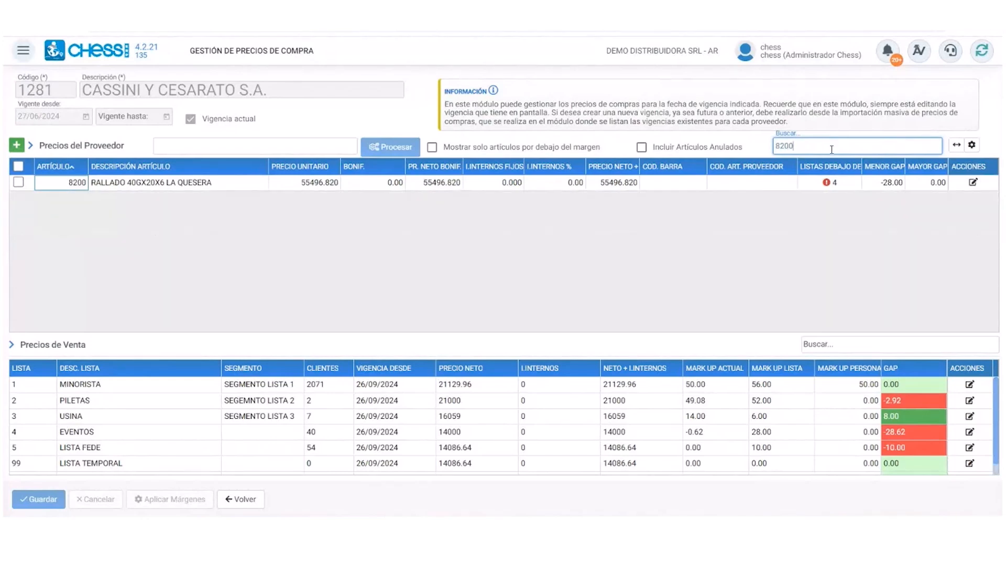
drag(831, 149, 768, 152)
key(BackSpace)
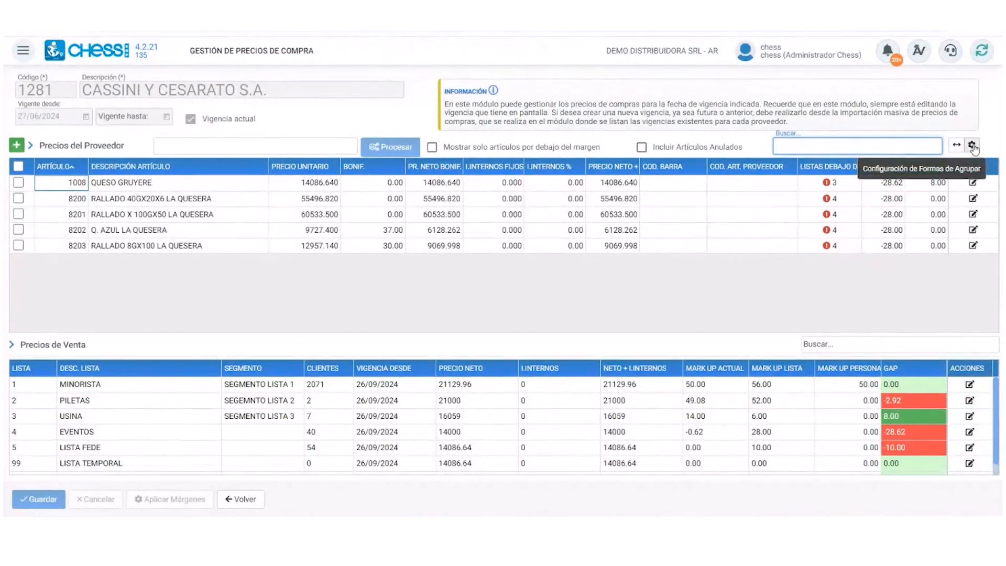
Review the Forma de agrupar options in the column configuration, and close it without saving
click(972, 146)
click(388, 269)
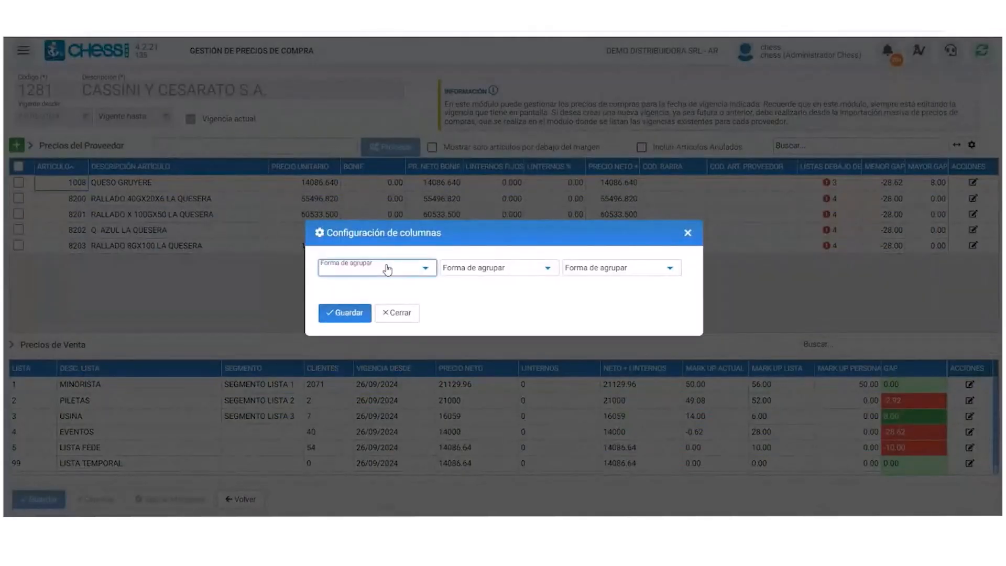
click(687, 234)
click(687, 233)
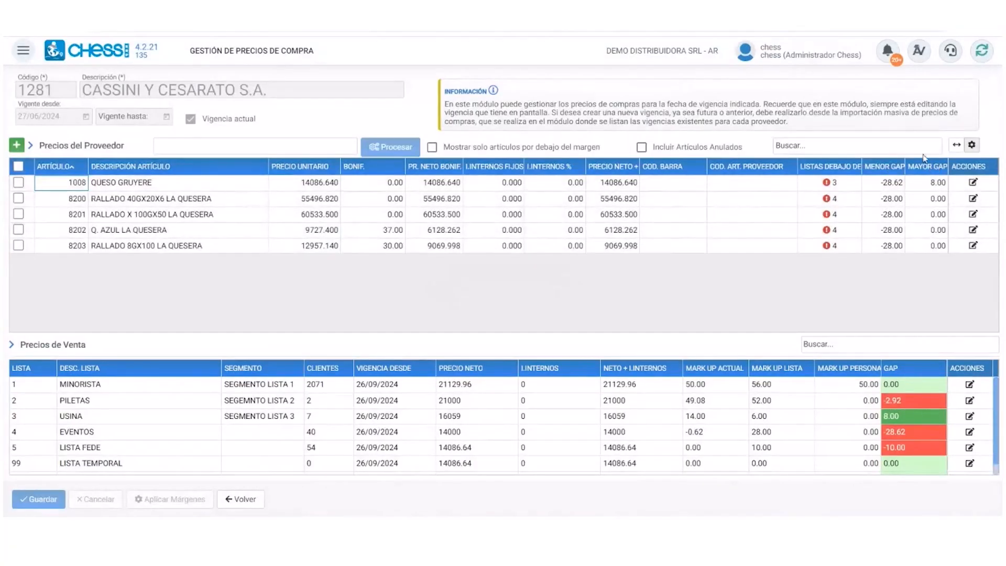
click(970, 148)
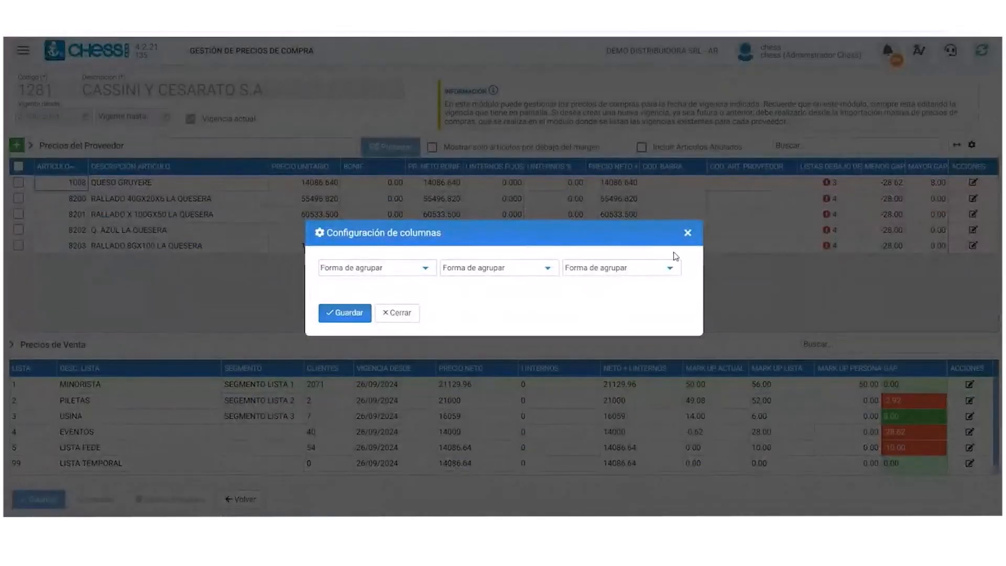
click(686, 232)
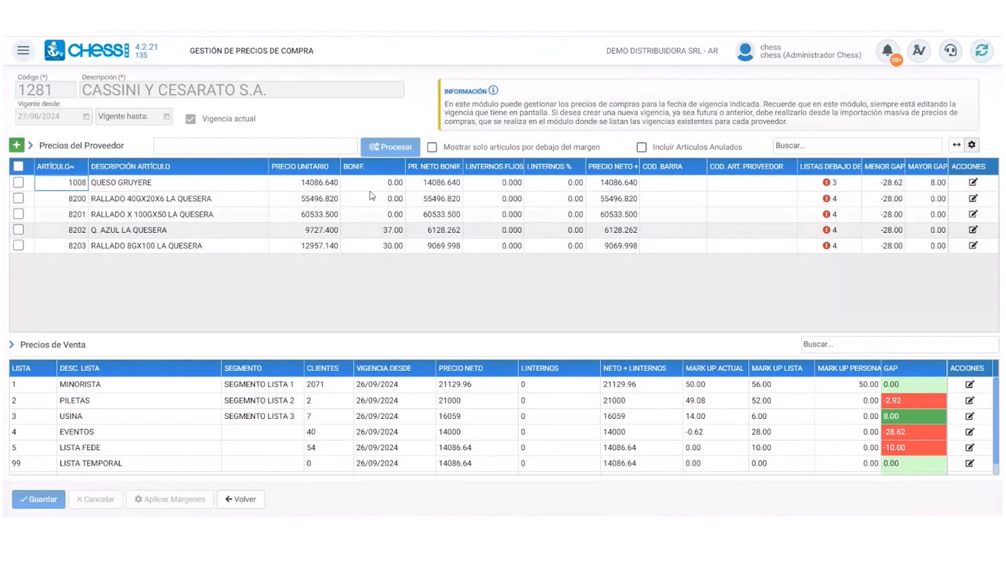
Check the discount and unit price cells, and widen the PR. NETO BONIF., I.INTERNOS FIJOS and PRECIO NETO + I.INTERNOS columns
click(371, 232)
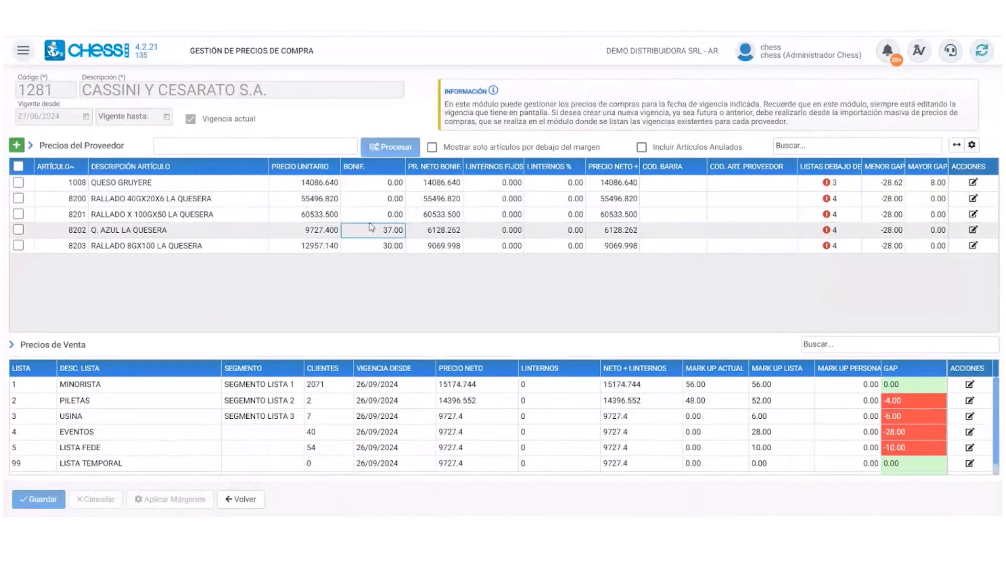
click(326, 187)
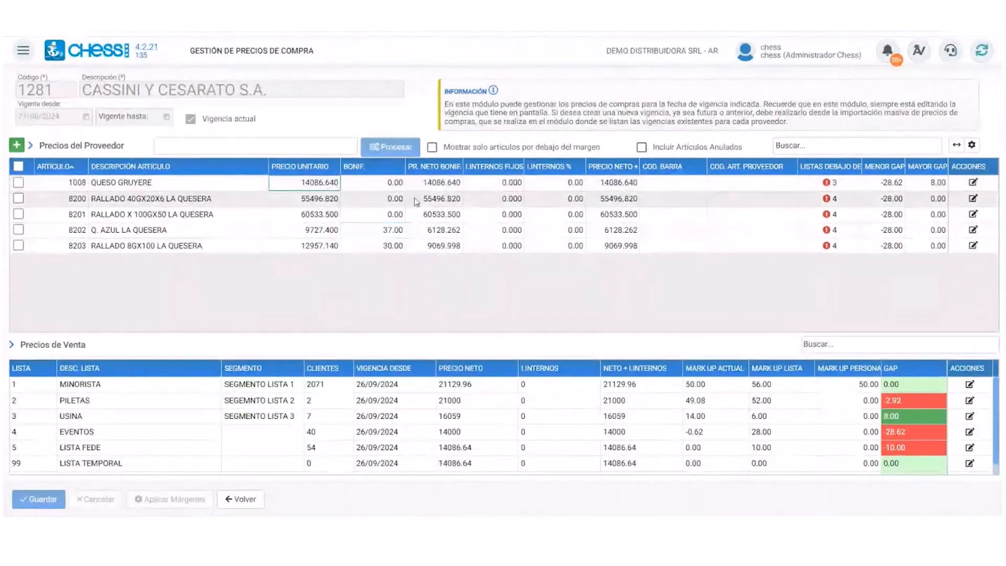
mouse_move(464, 167)
mouse_down()
mouse_move(498, 160)
mouse_move(471, 164)
mouse_up()
mouse_move(533, 167)
mouse_down()
mouse_move(567, 166)
mouse_move(551, 165)
mouse_up()
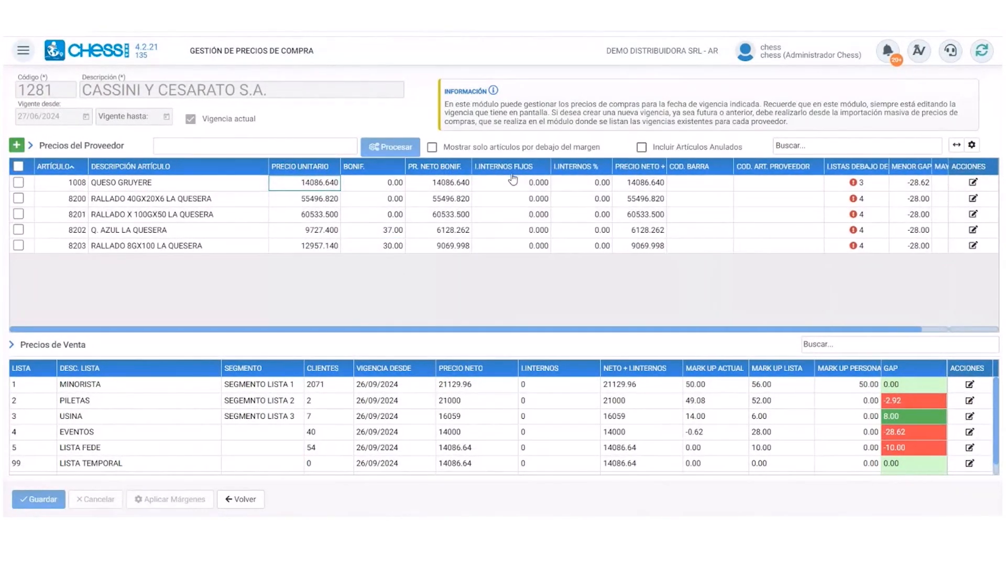
click(534, 184)
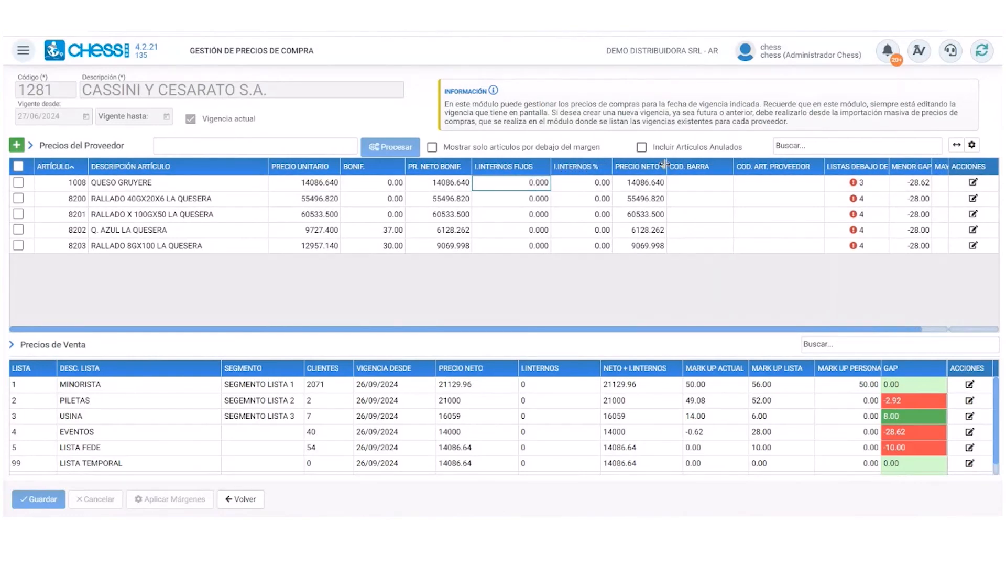
drag(667, 166, 710, 167)
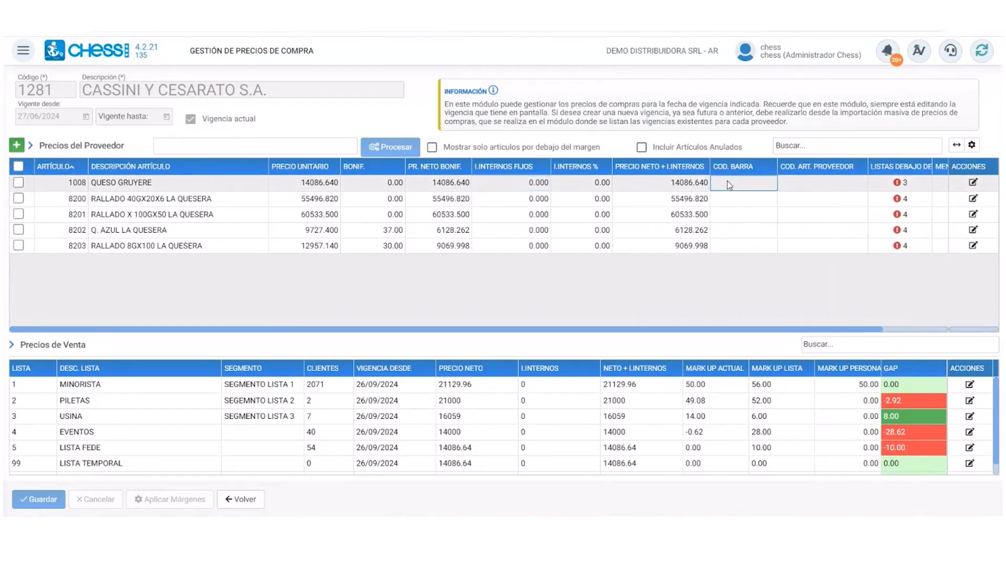
Narrow the COD. ART. PROVEEDOR and LISTAS DEBAJO DE columns to bring the MENOR GAP and MAYOR GAP columns into view
click(823, 185)
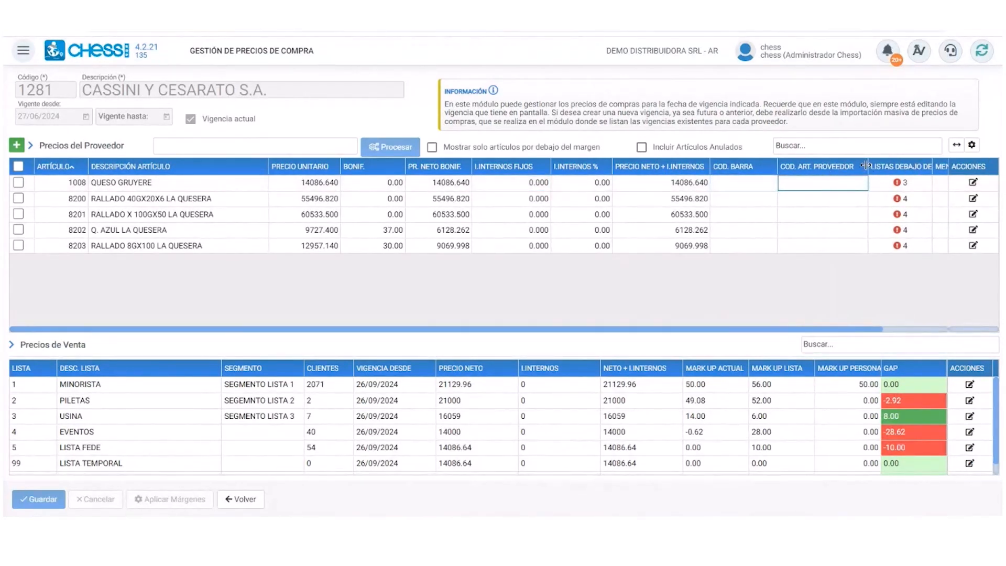
drag(866, 165, 812, 167)
click(837, 183)
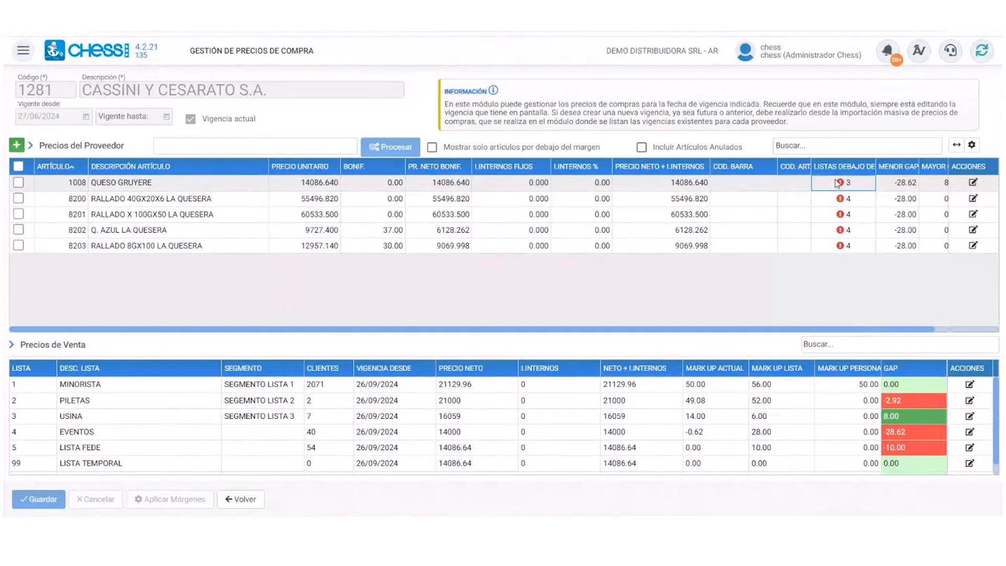
mouse_move(876, 166)
mouse_down()
mouse_move(929, 165)
mouse_move(874, 161)
mouse_up()
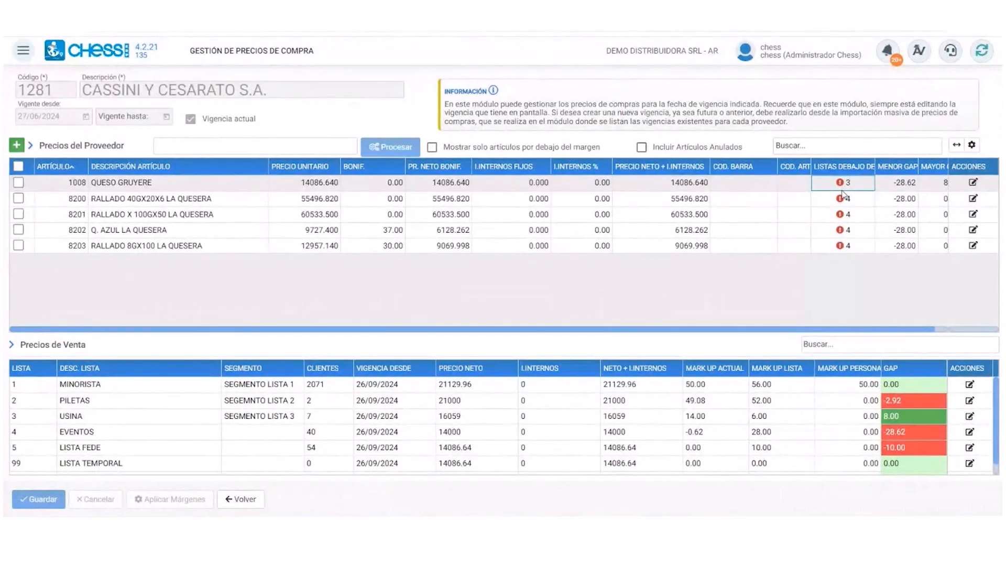
drag(875, 166, 851, 167)
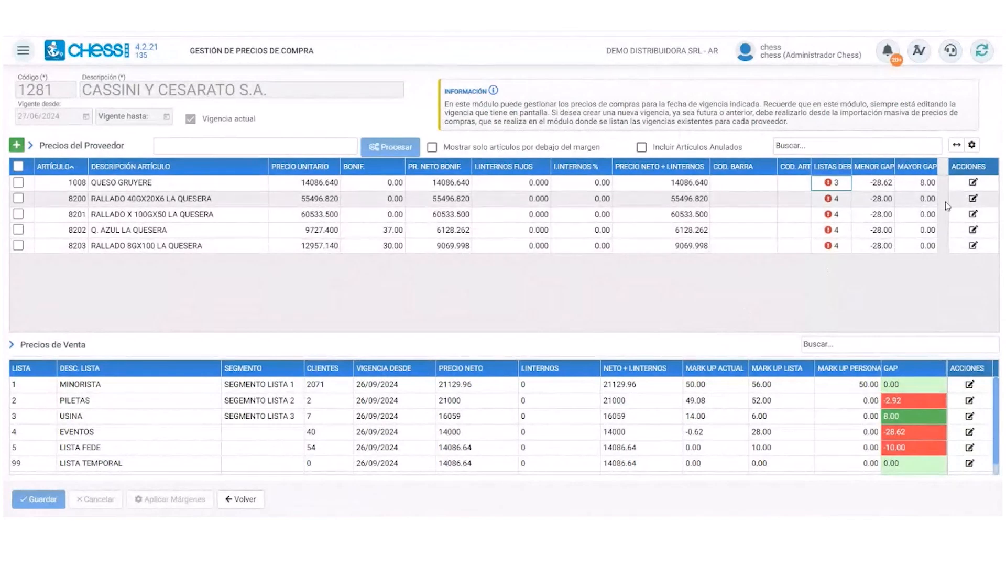
Compare the sale prices of the supplier's articles by moving through the rows, and return to QUESO GRUYERE
click(126, 184)
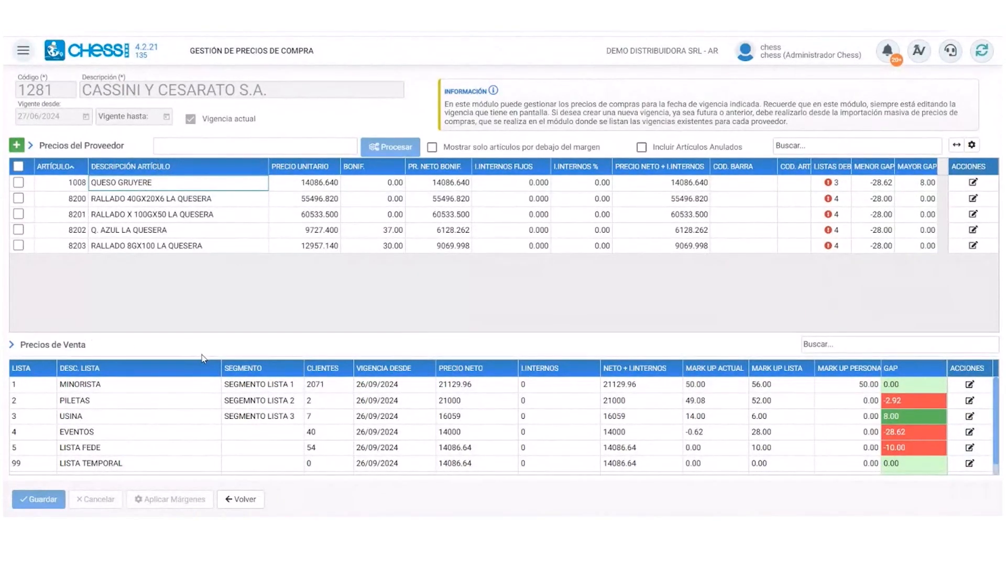
click(199, 201)
click(190, 183)
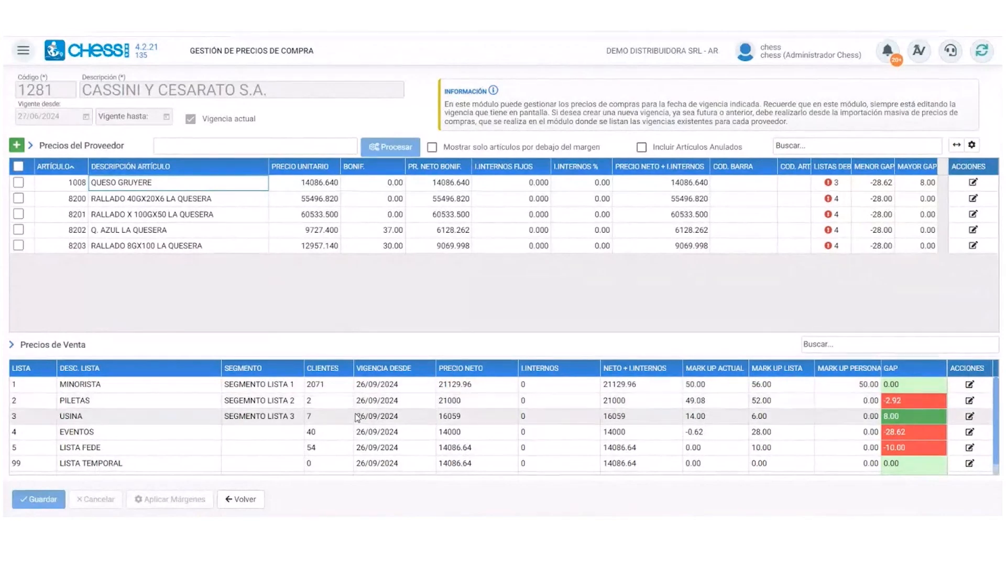
key(Down)
key(Down)
key(Down)
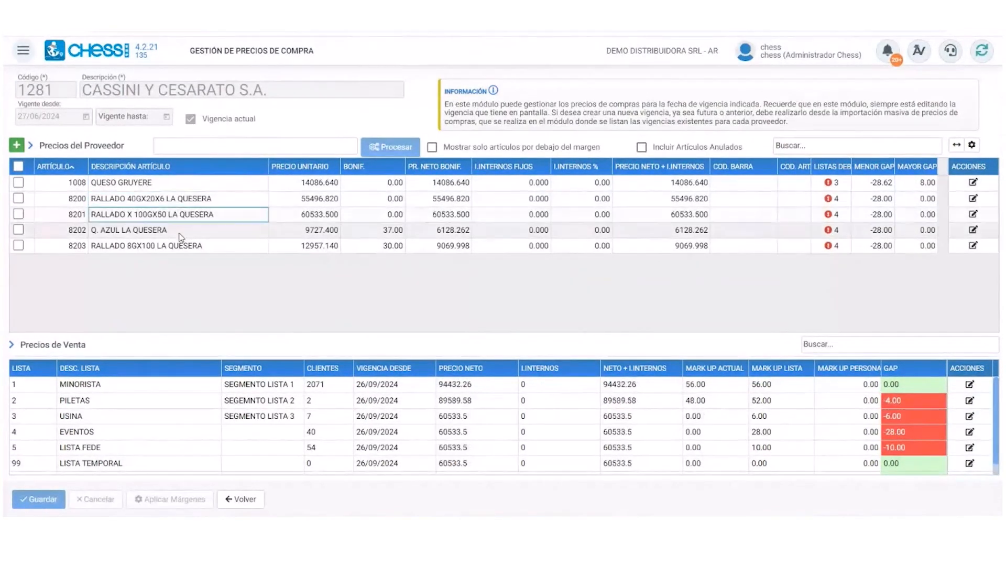
key(Up)
key(Up)
key(Up)
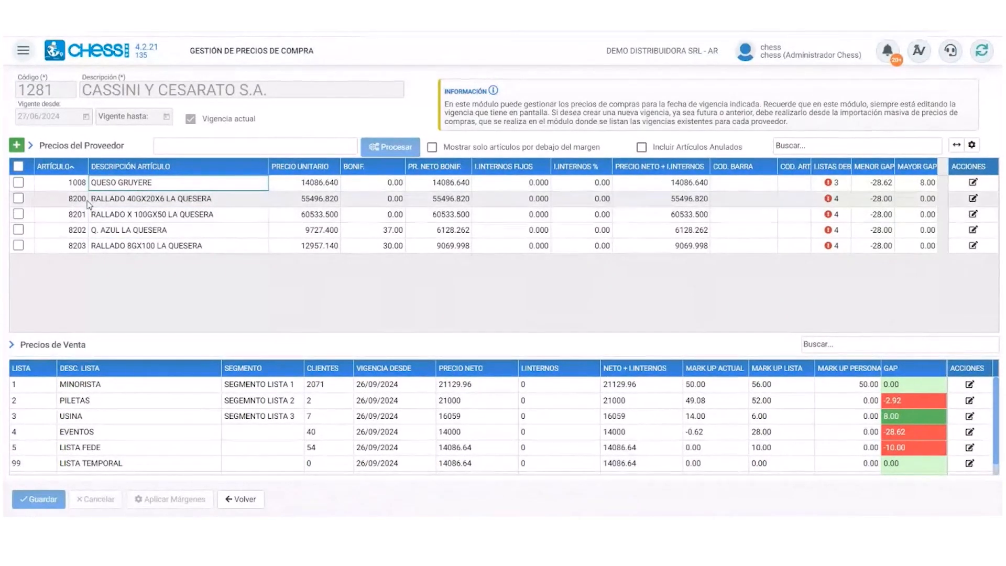
Examine the description, client count, net price and internal taxes of the MINORISTA sale list for QUESO GRUYERE
click(197, 390)
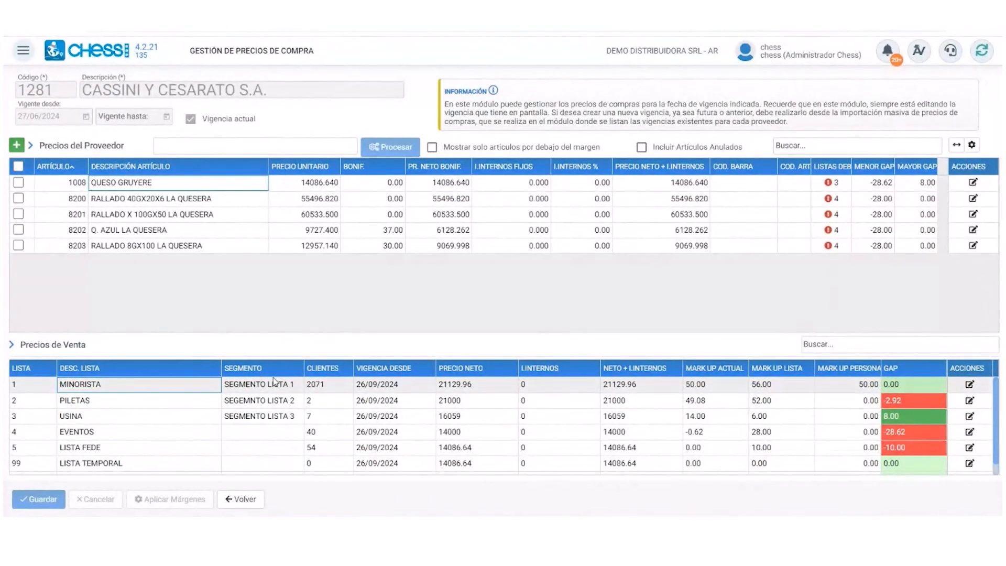
click(316, 387)
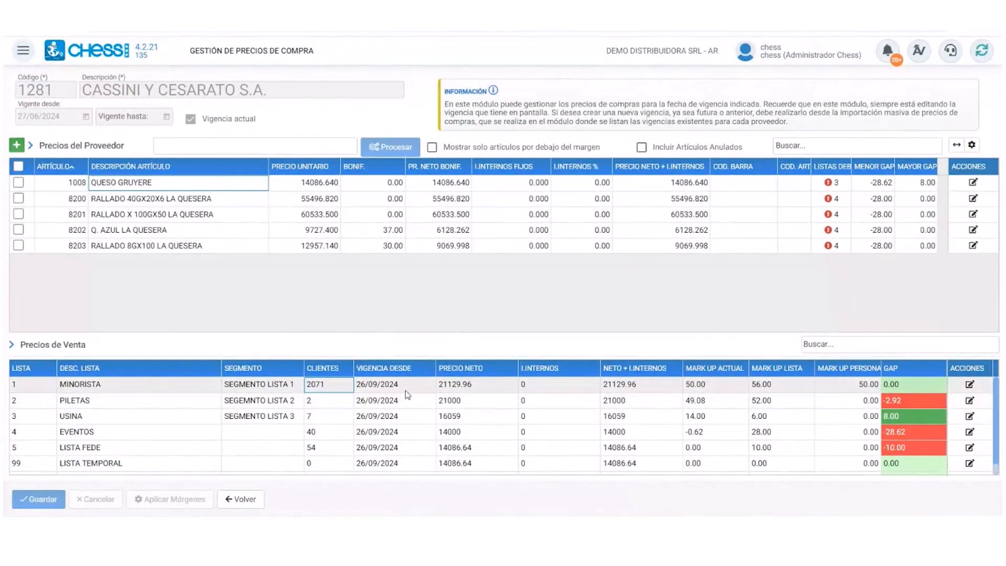
click(487, 389)
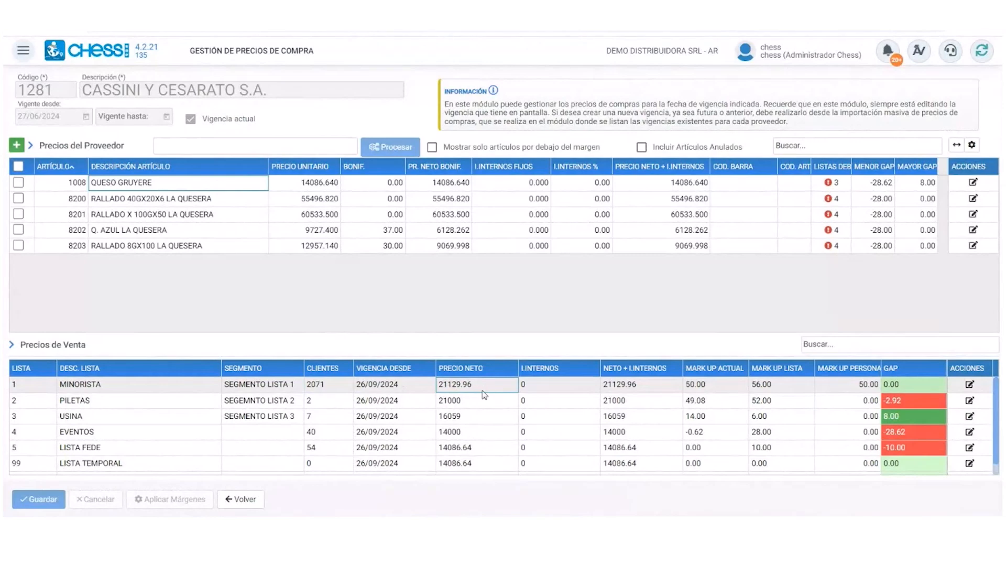
click(571, 387)
Sort the sale prices by NETO + I.INTERNOS in descending order, and check MINORISTA's current and personalised mark ups
click(645, 368)
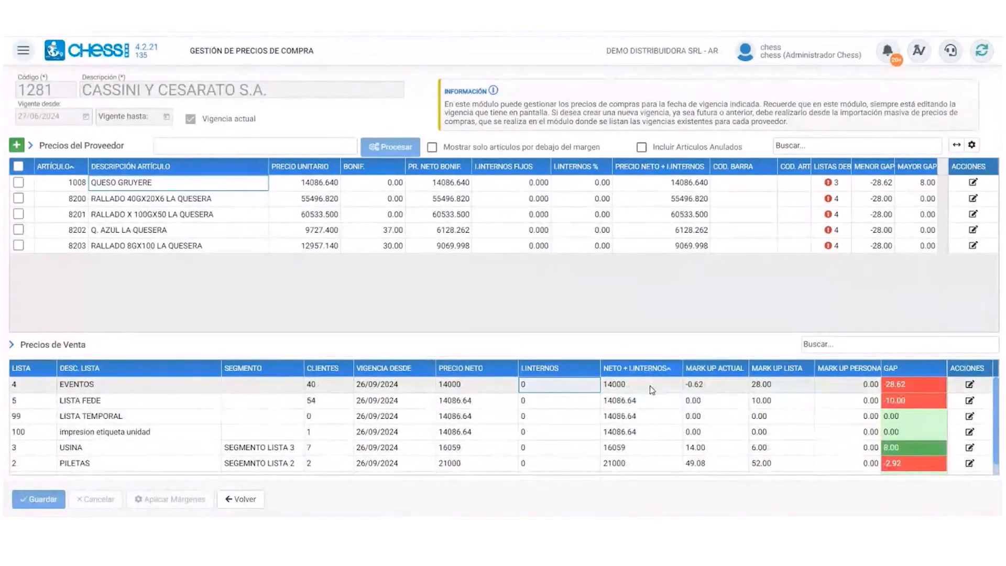
click(645, 368)
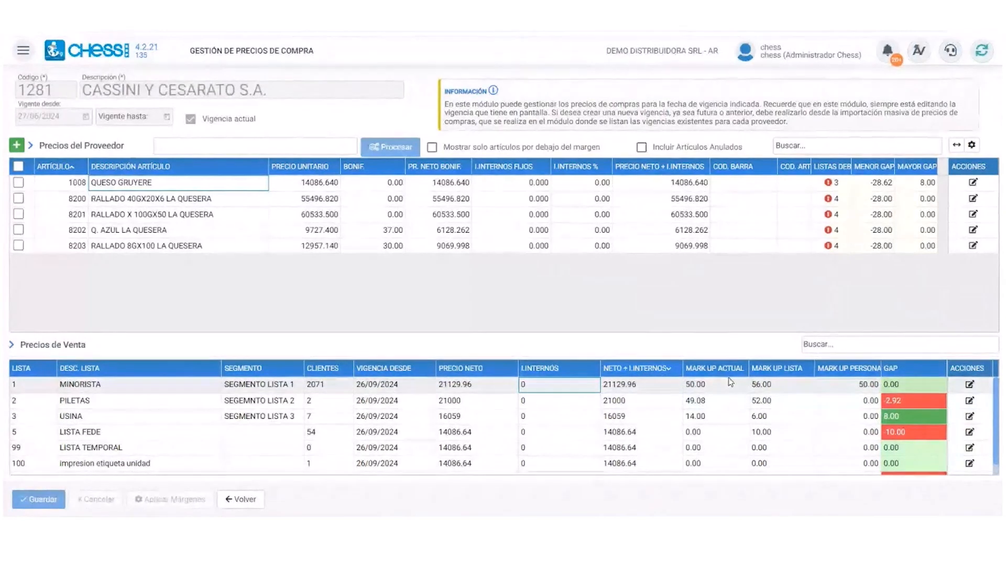
click(728, 384)
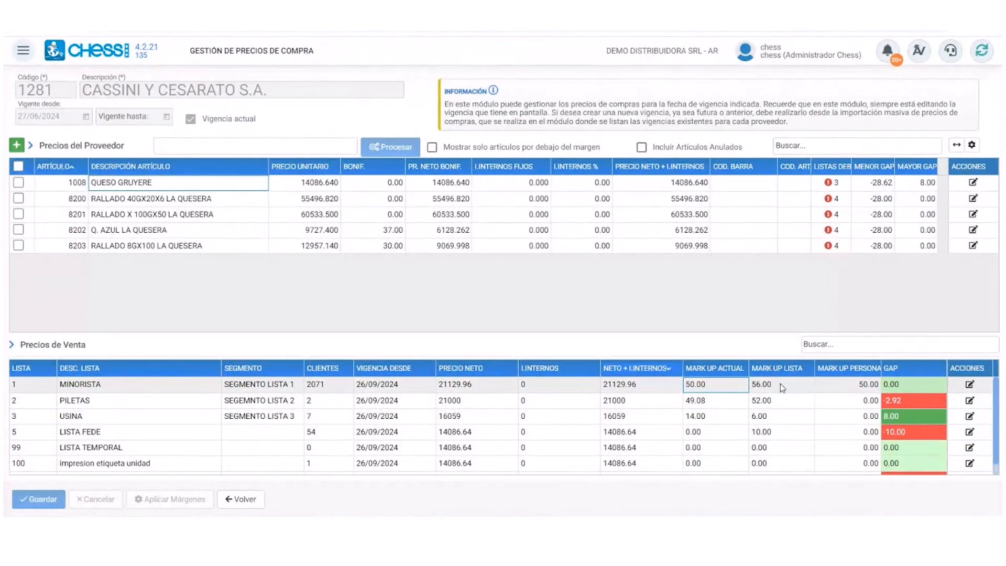
click(855, 387)
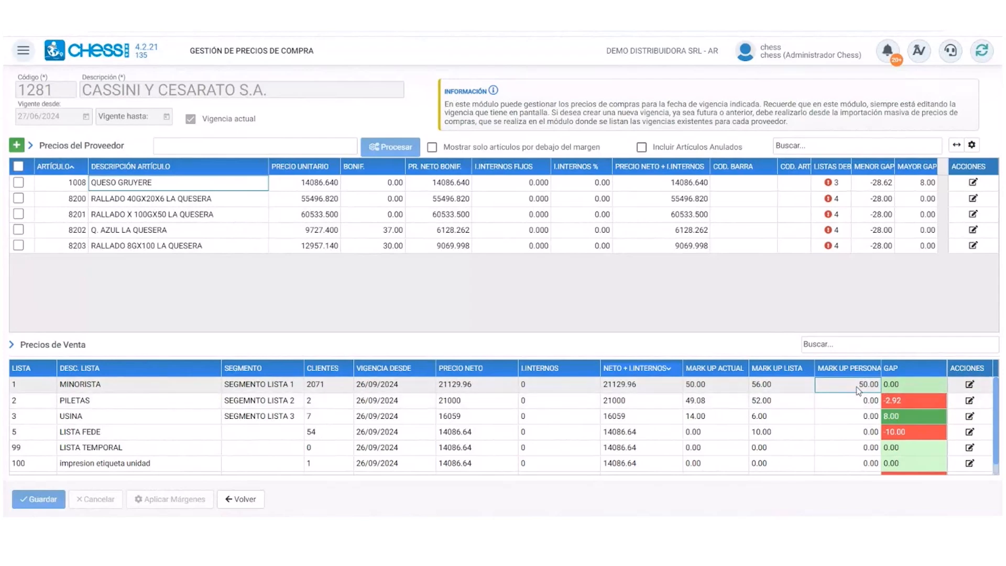
Set the personalised mark up of the MINORISTA sale list to 50 for QUESO GRUYERE and save the row
click(970, 385)
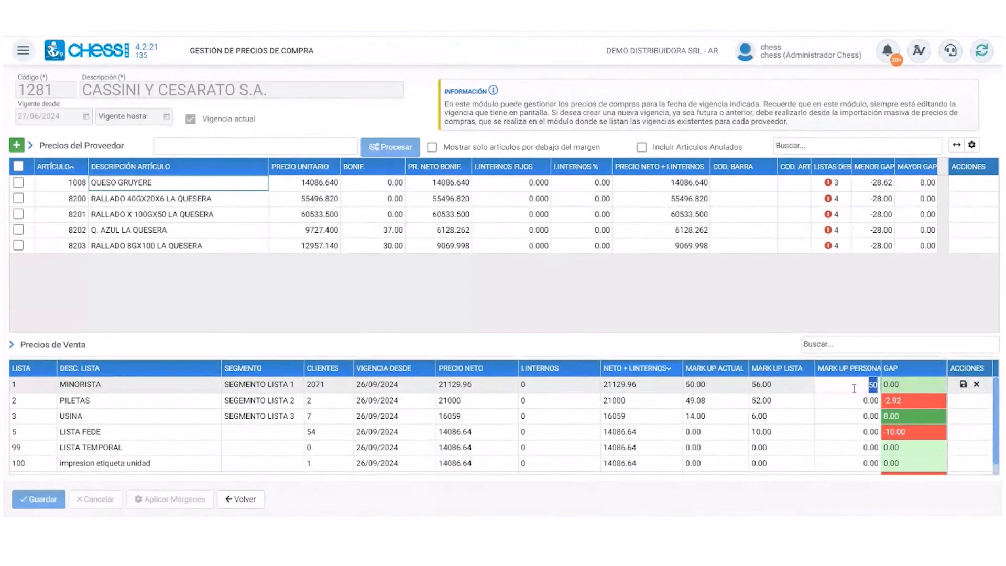
click(874, 387)
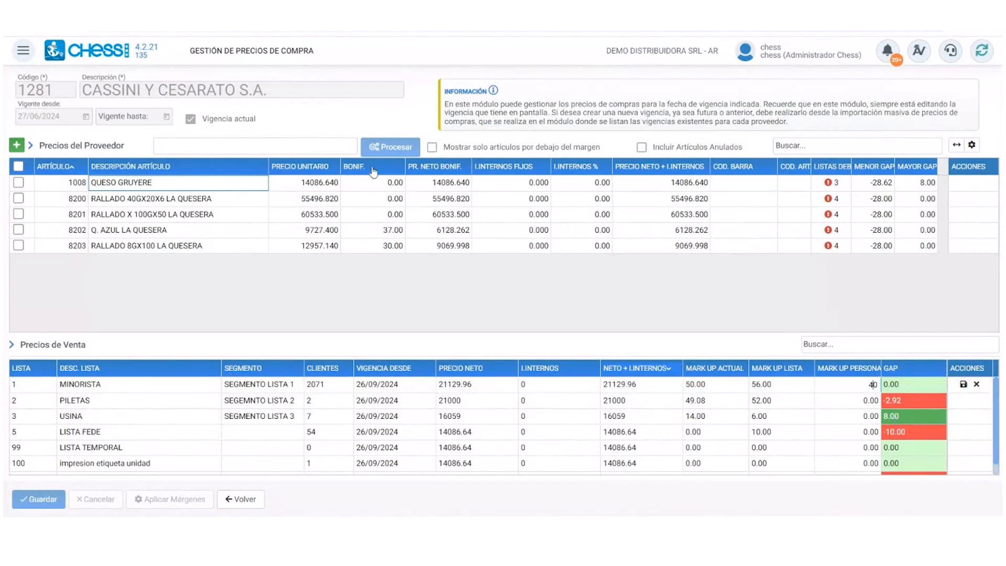
key(BackSpace)
text(50)
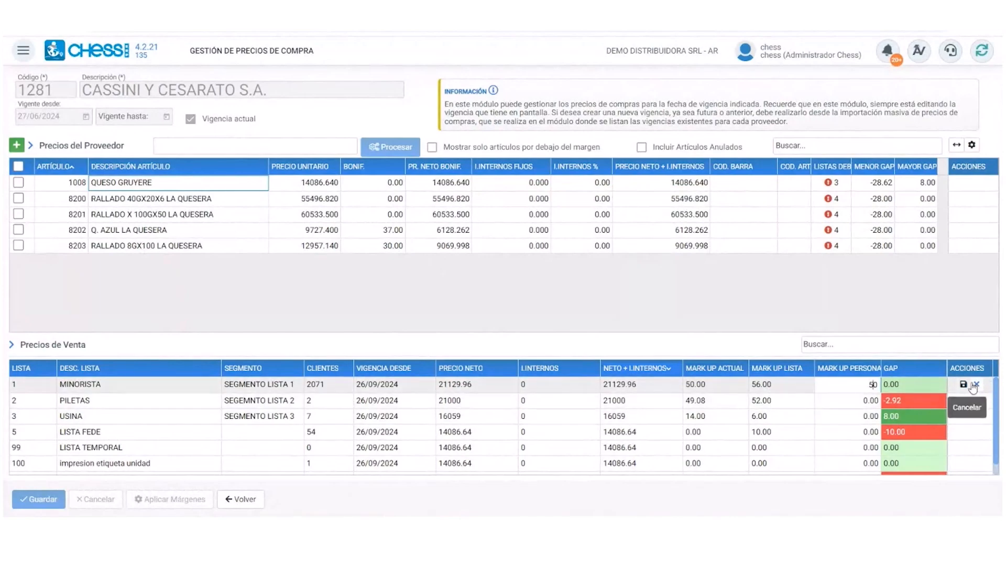
click(963, 385)
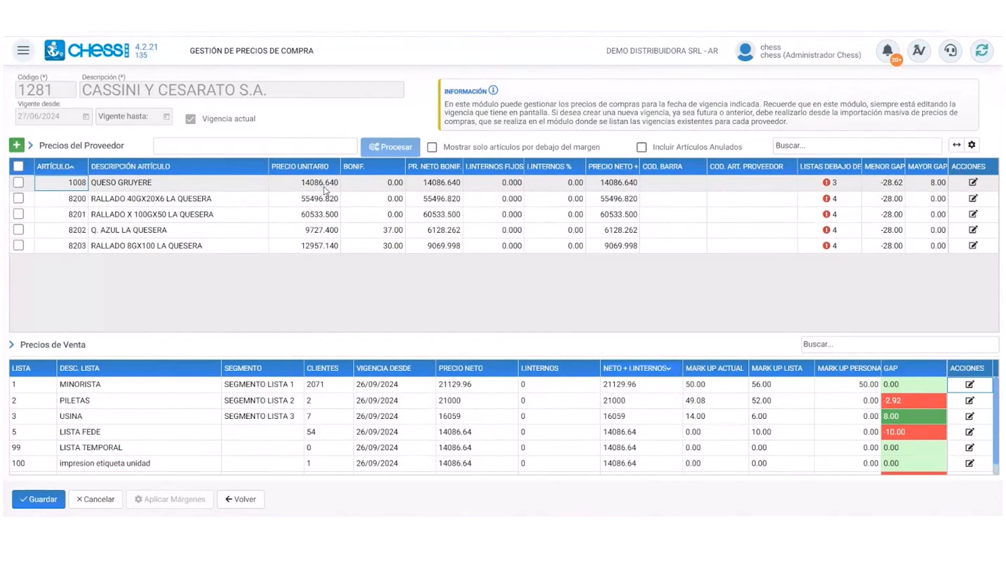
Compare the net price, current mark up, list mark up and gap of the PILETAS and USINA sale lists
click(473, 404)
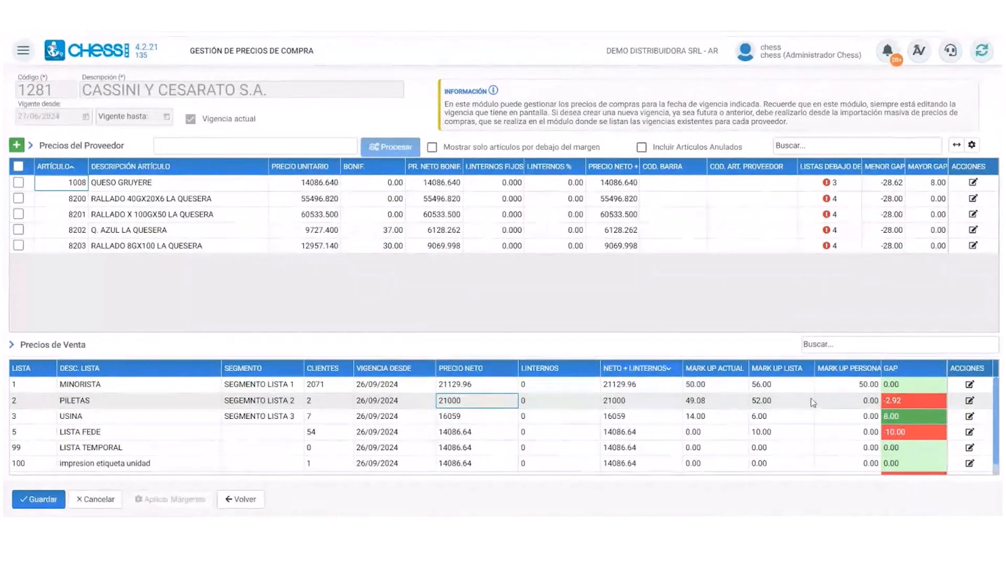
click(649, 418)
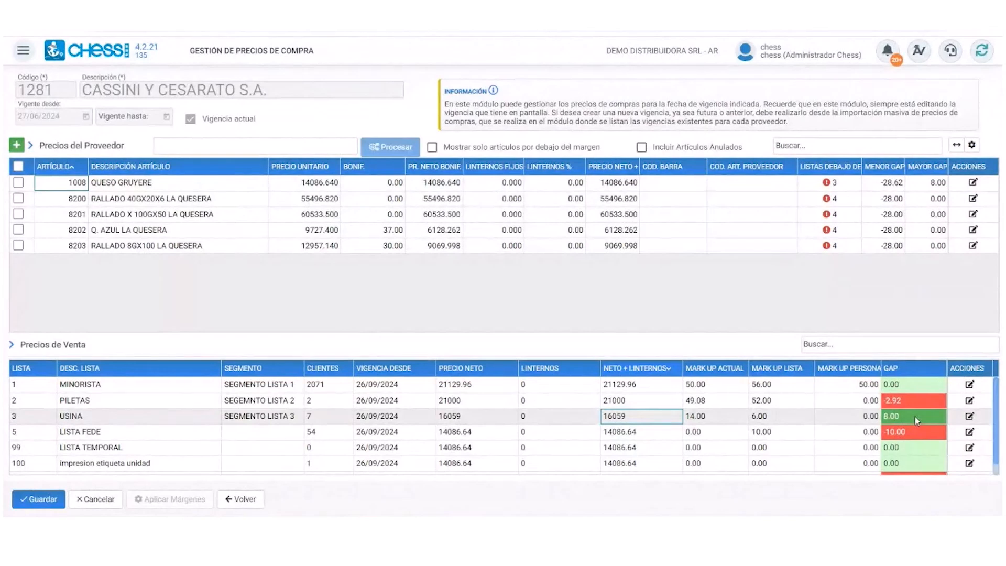
click(718, 419)
click(775, 422)
click(718, 419)
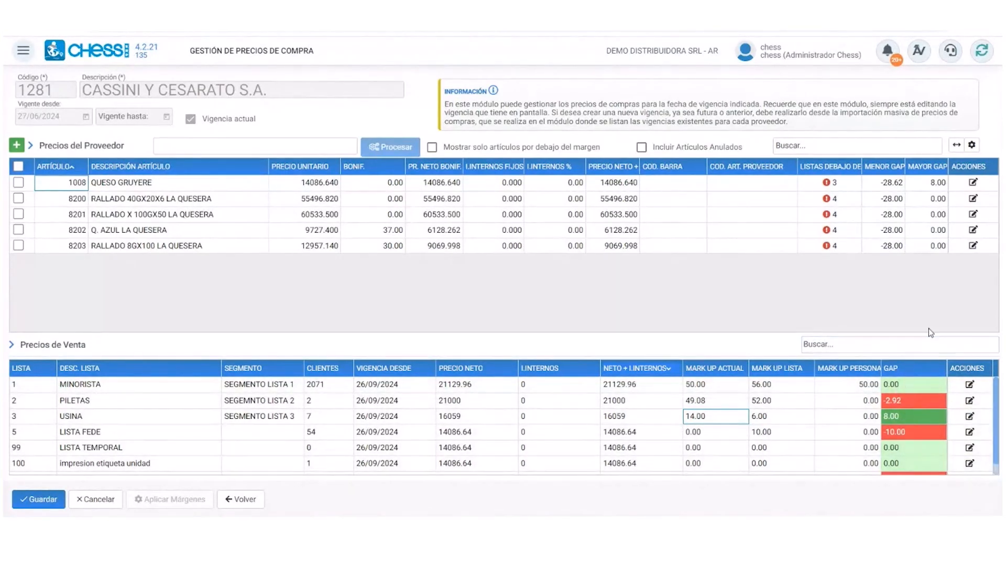
Check QUESO GRUYERE's count of lists below margin against the gaps across all of its sale lists
click(833, 187)
scroll(929, 404, down, 1)
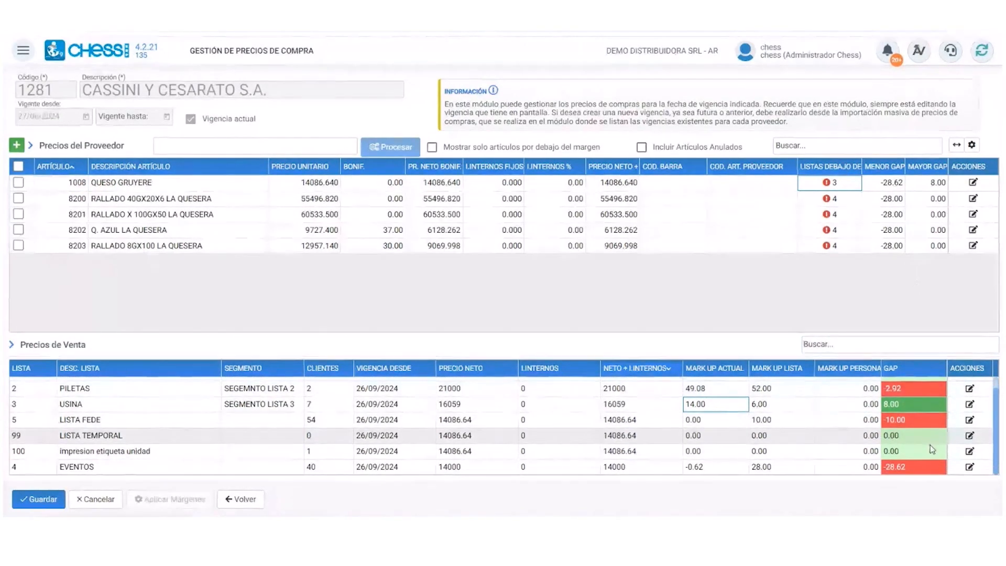
scroll(471, 440, up, 1)
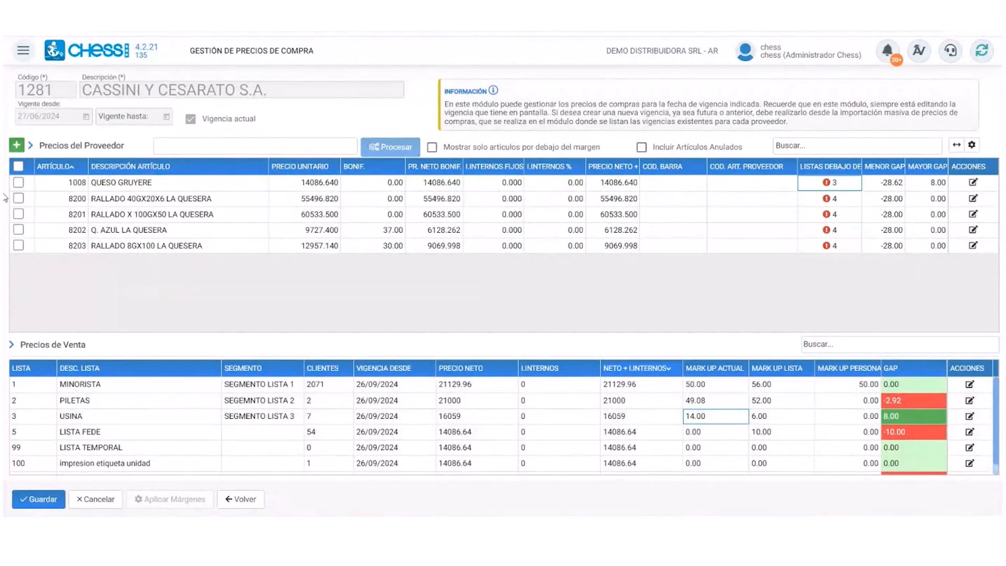
Try selecting all the supplier's articles and single ones such as QUESO GRUYERE and RALLADO 40GX20X6 LA QUESERA
click(18, 167)
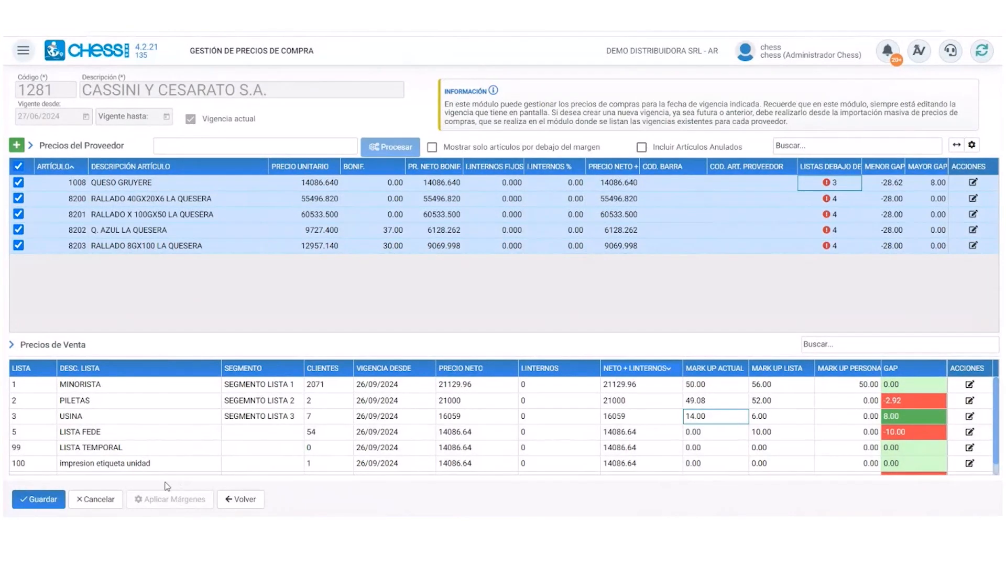
click(18, 167)
click(18, 183)
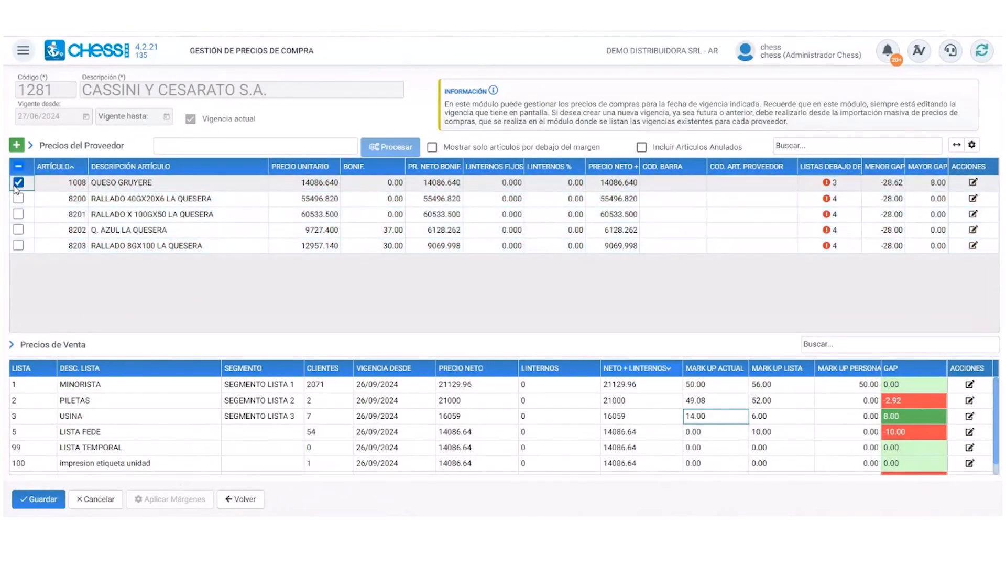
click(14, 203)
click(19, 198)
click(17, 184)
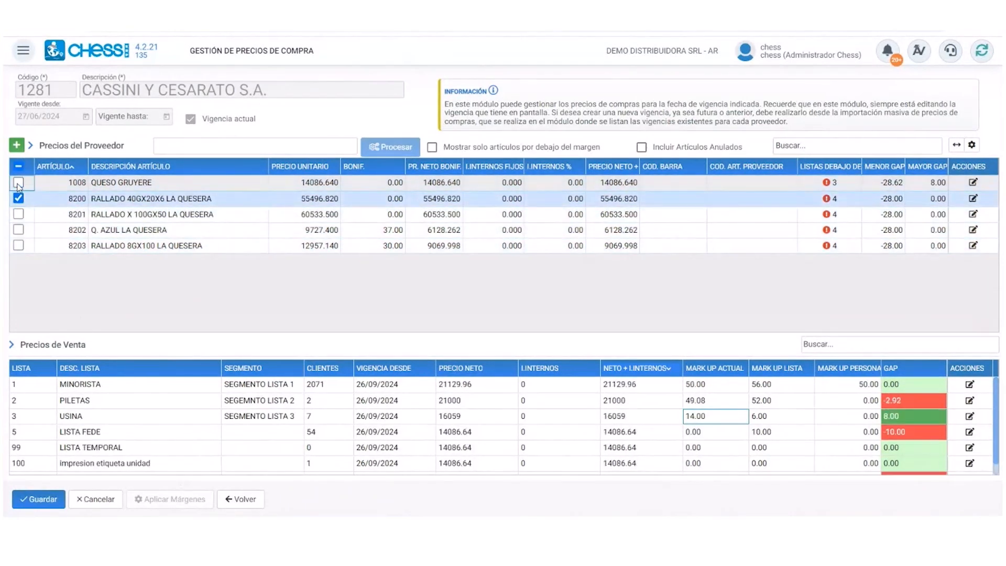
click(18, 183)
Select all of the supplier's articles and save the pending mark up change
click(18, 167)
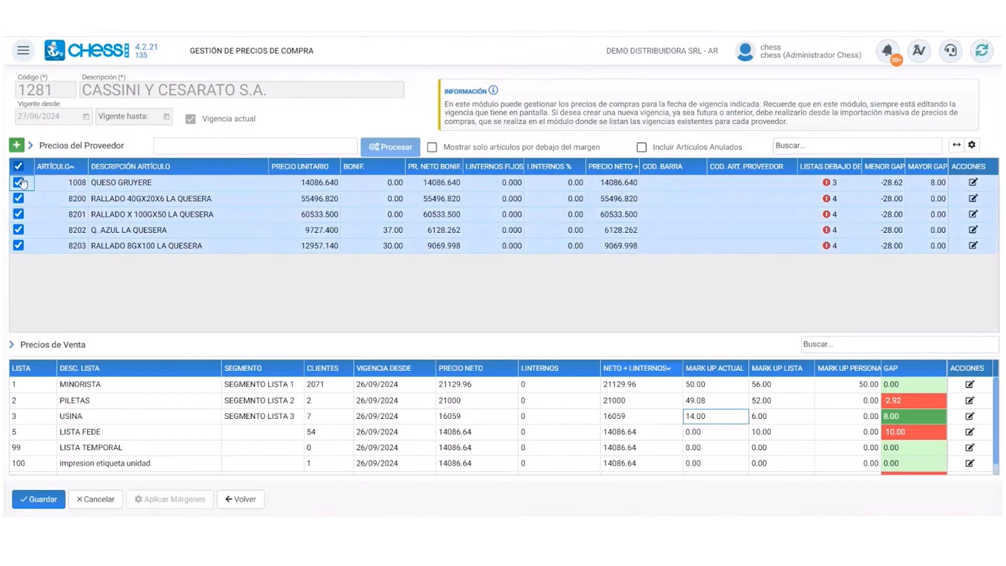
click(40, 502)
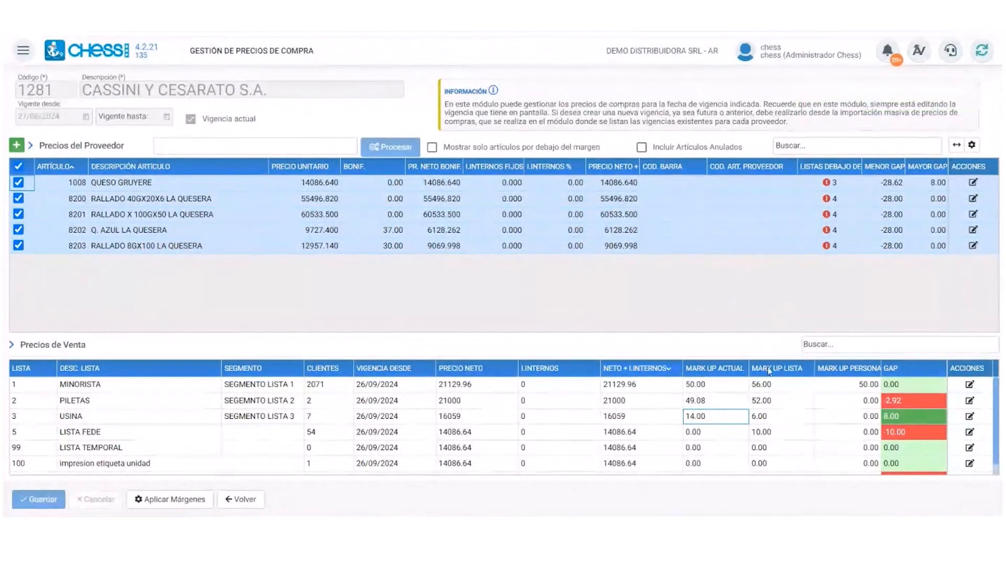
Try limiting the margin application to the MINORISTA, PILETAS and USINA price lists, reselect every list, and close without saving
click(155, 508)
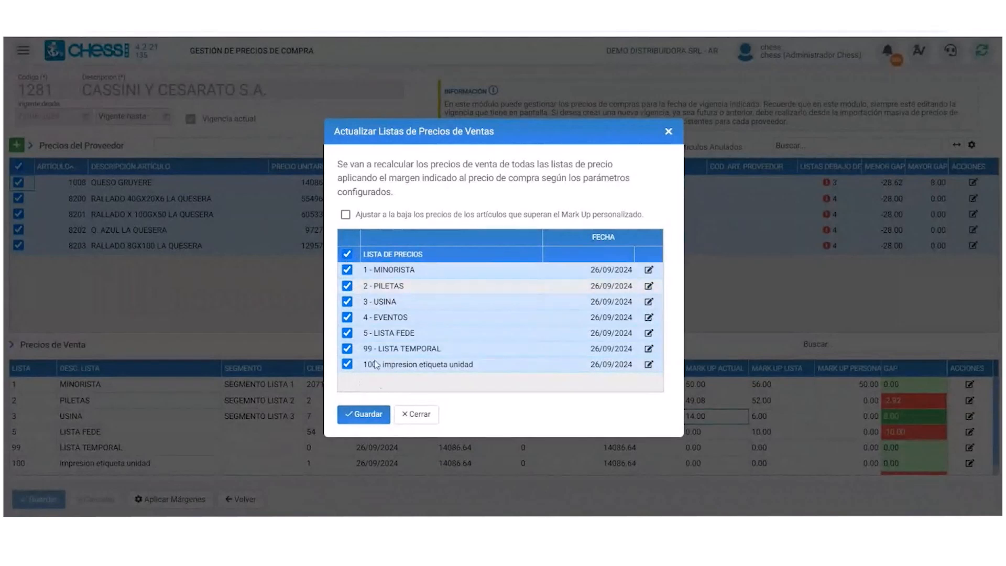
click(347, 255)
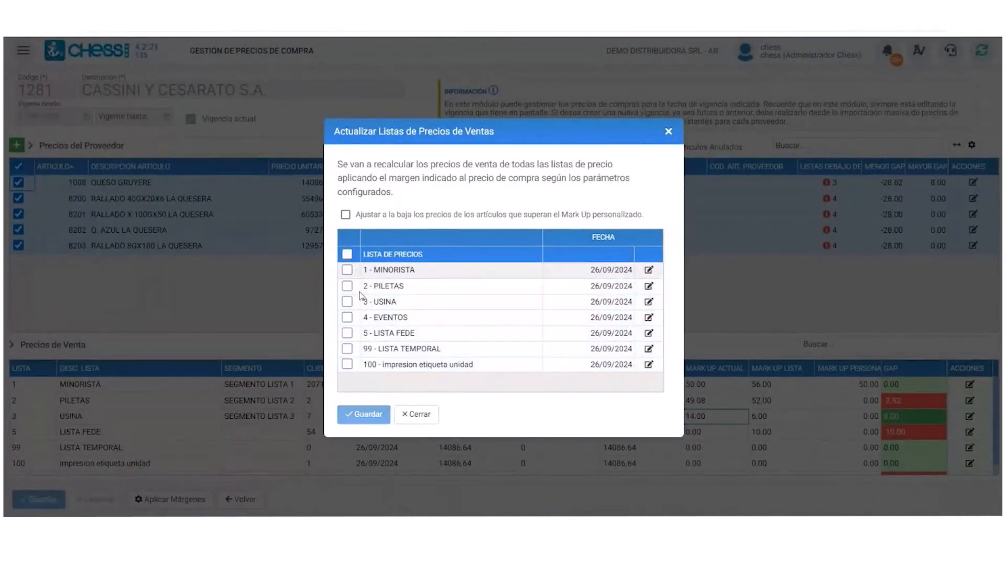
click(347, 270)
click(347, 286)
click(347, 301)
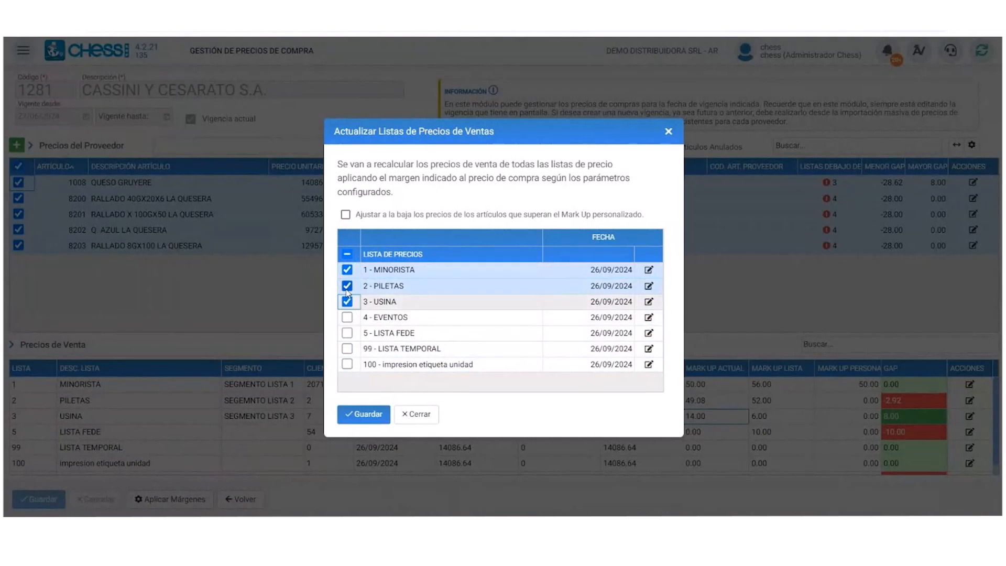
click(347, 255)
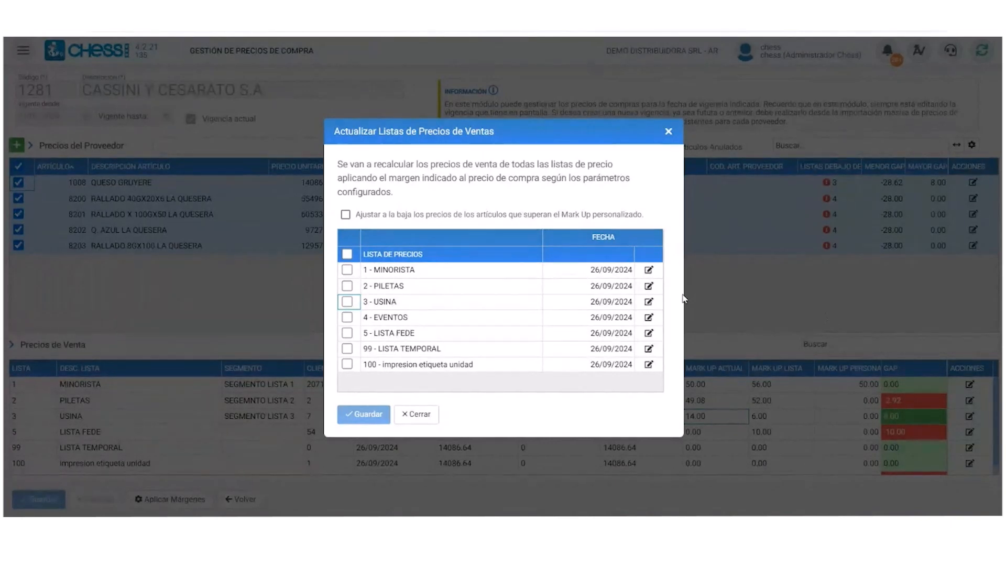
click(347, 253)
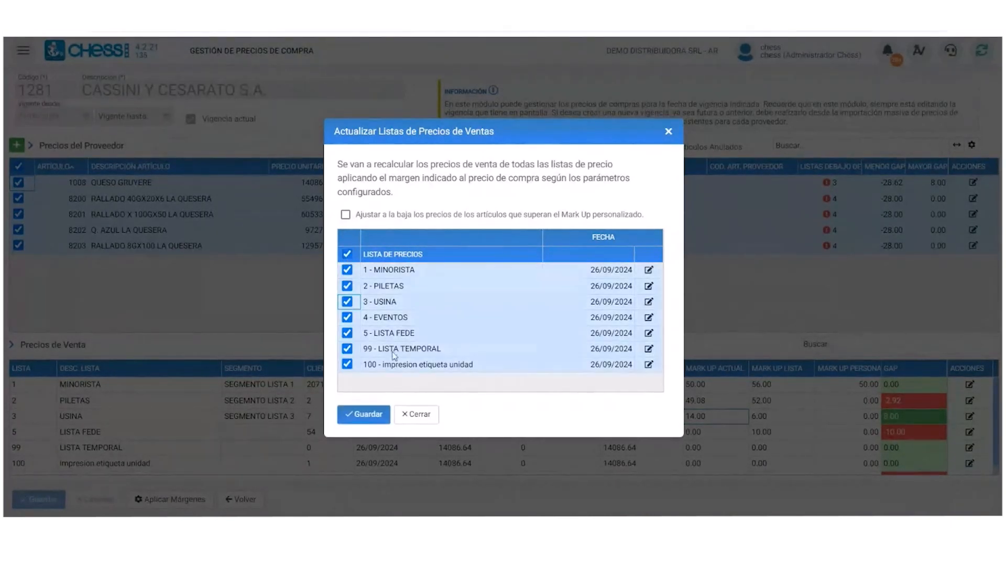
click(416, 414)
Check MINORISTA's personalised mark up, and start applying margins with only the MINORISTA price list selected
click(853, 386)
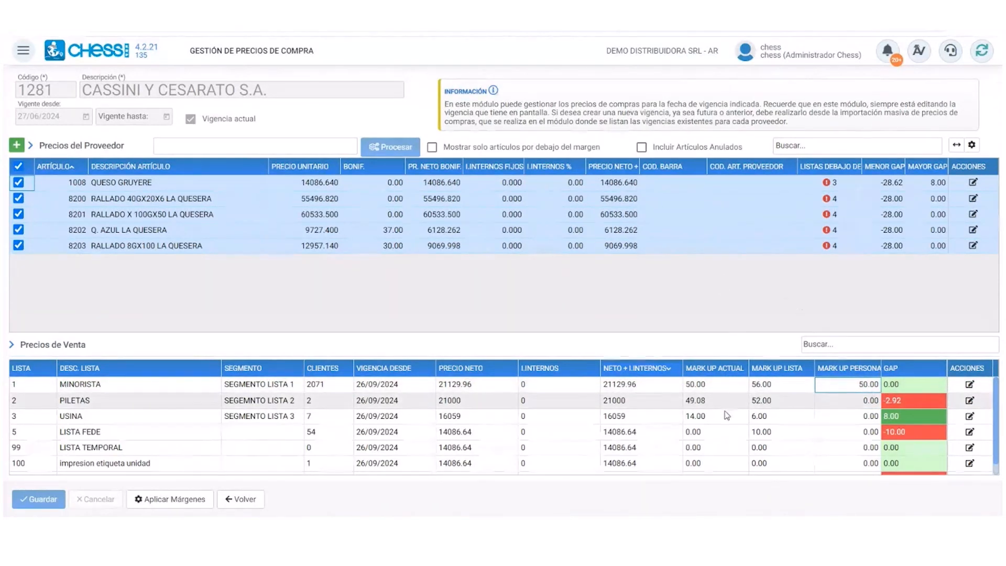
click(179, 498)
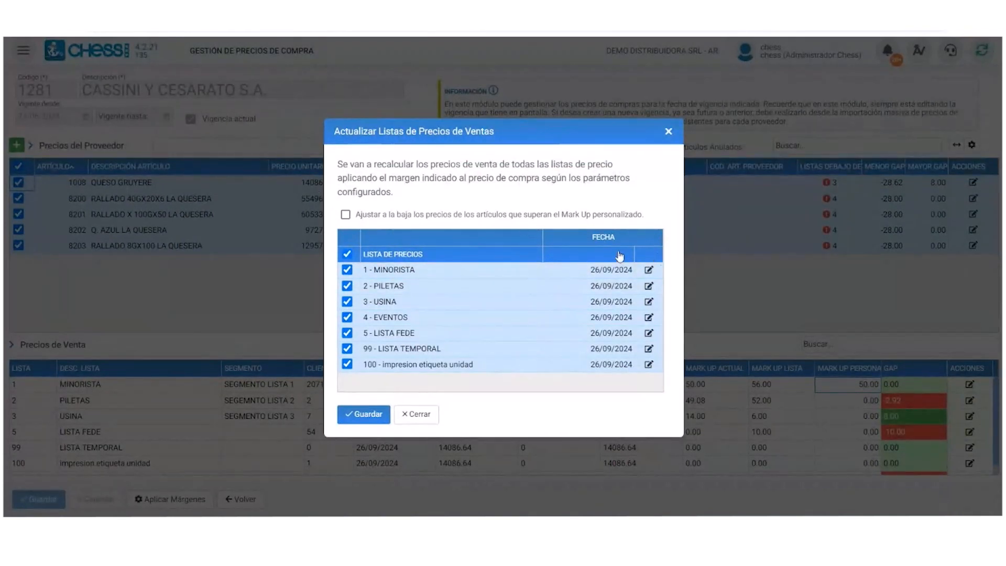
click(347, 254)
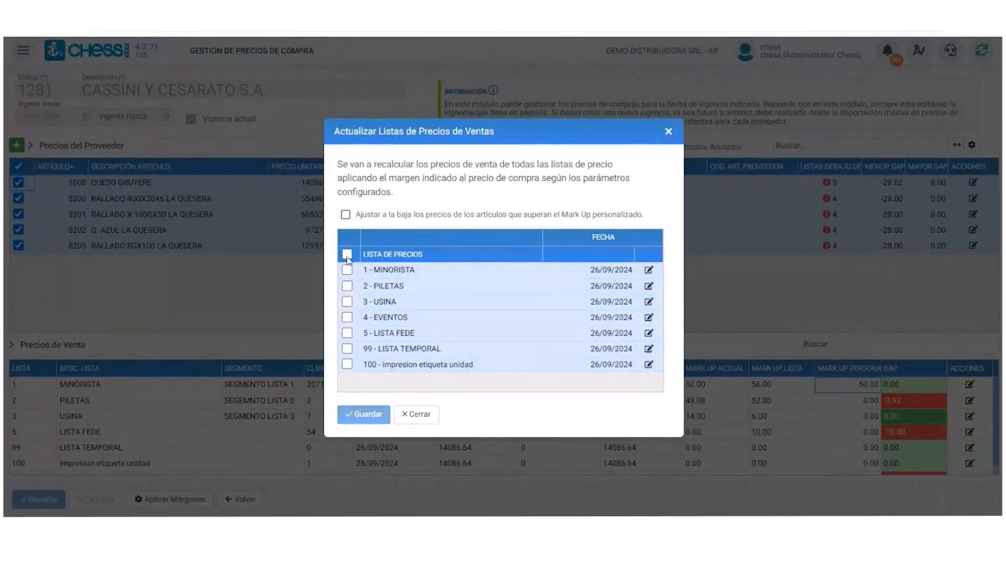
click(347, 269)
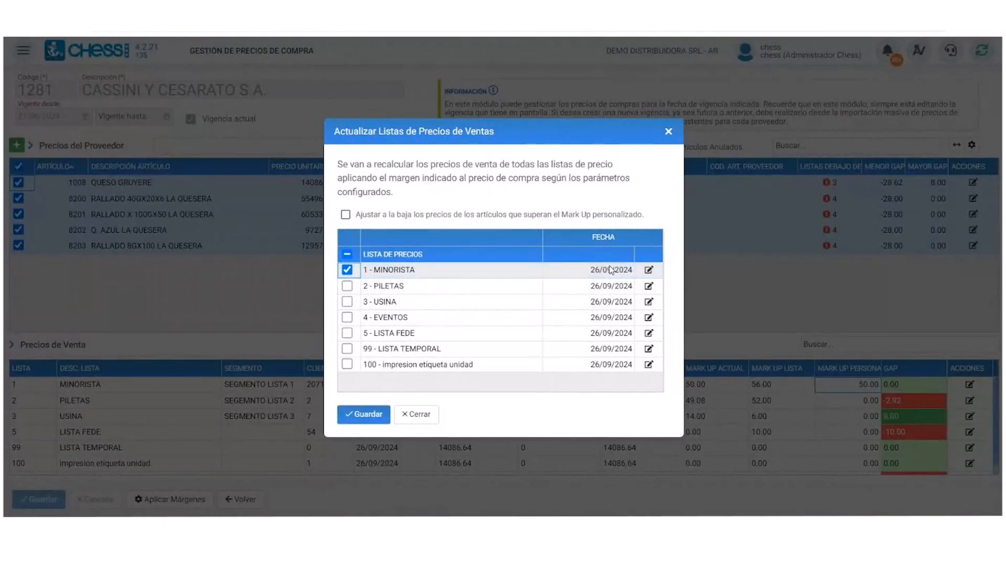
Set the issue date of the MINORISTA price list to 27/09/2024, leaving the dates of the other lists as they are
click(649, 271)
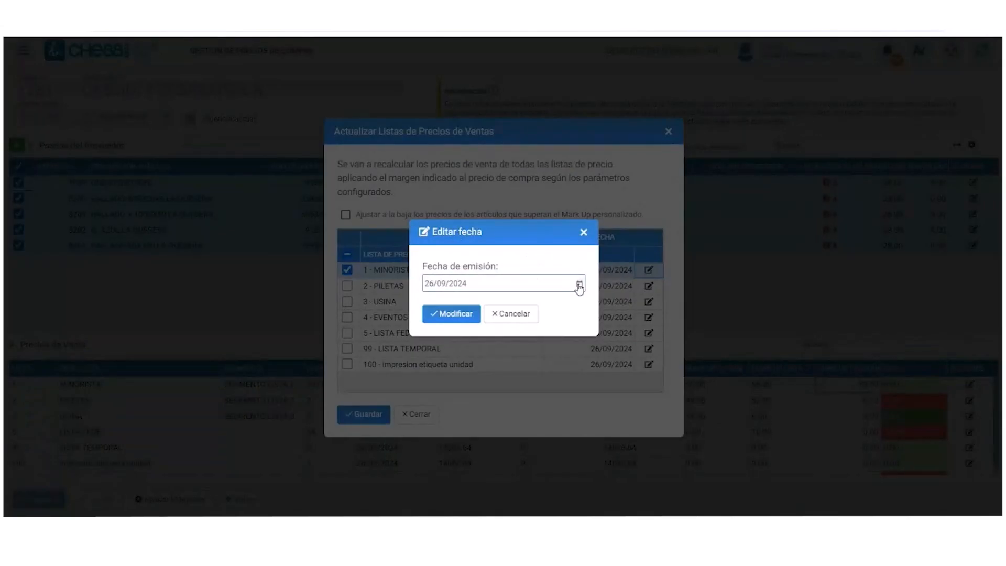
click(579, 284)
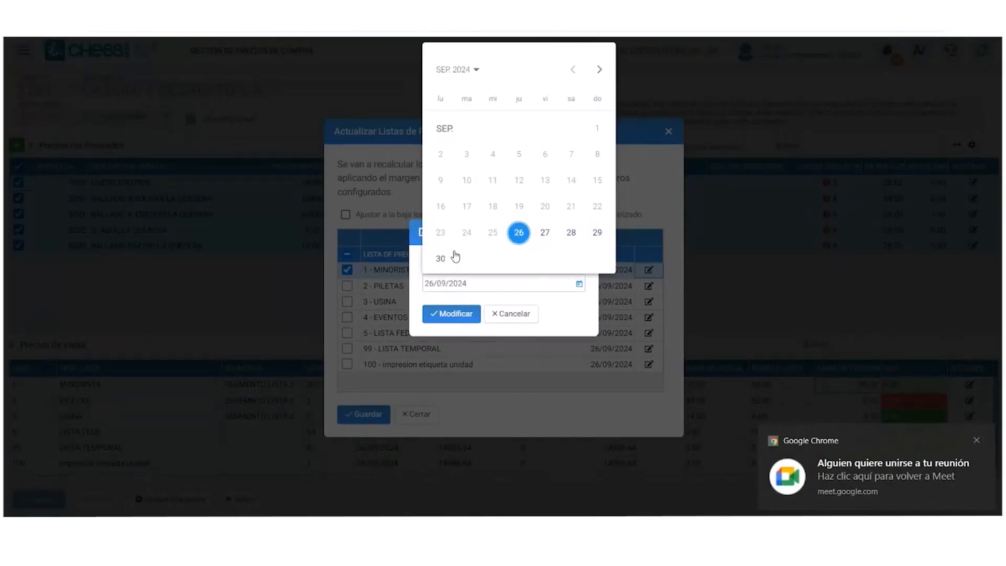
click(545, 232)
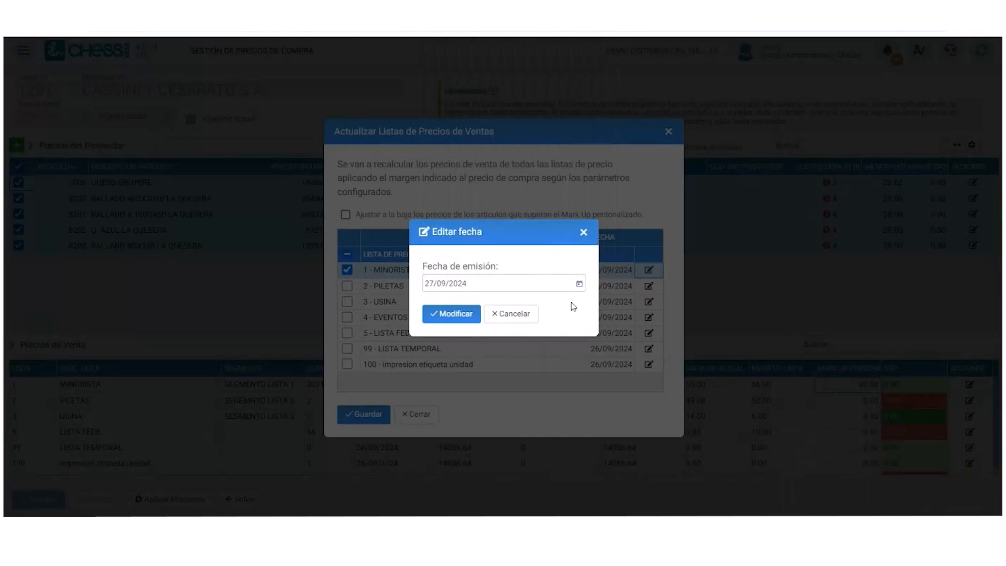
click(458, 316)
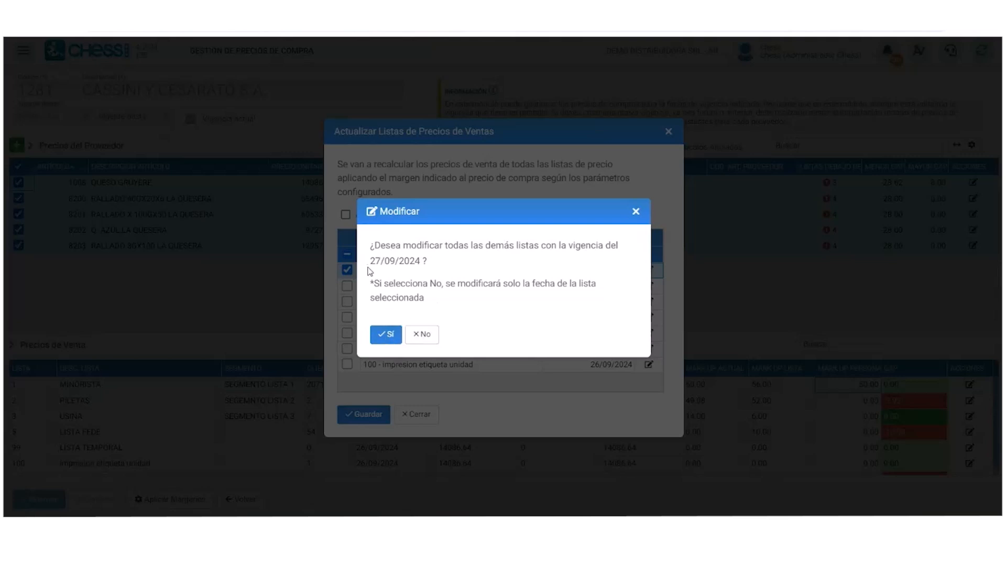
drag(370, 271, 431, 271)
click(507, 269)
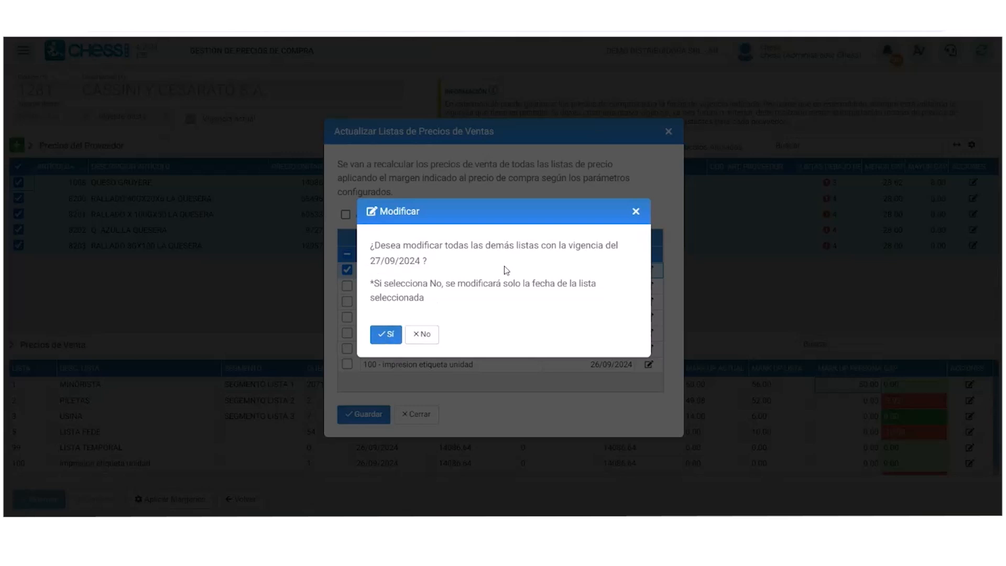
click(425, 336)
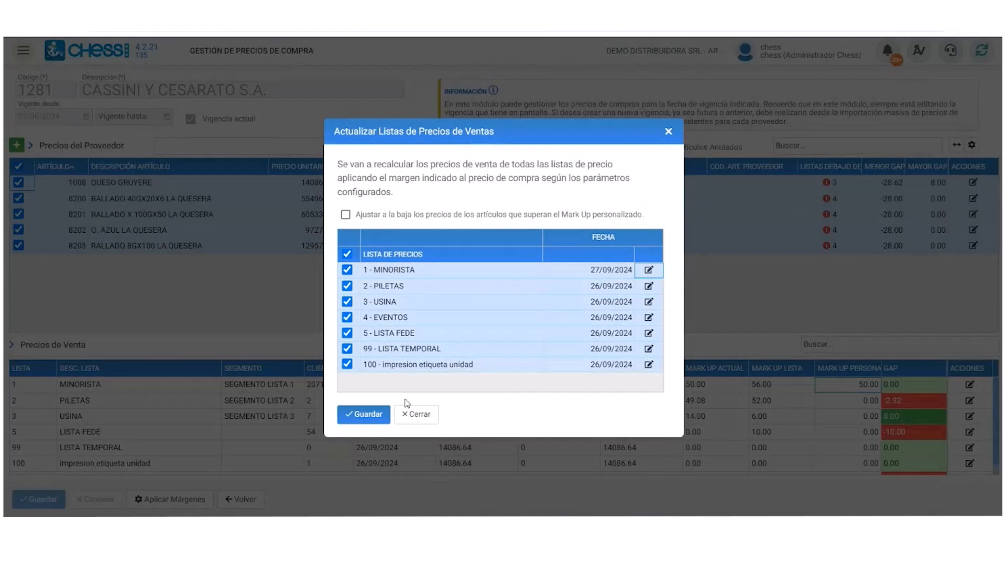
Save the sale price list update, and compare QUESO GRUYERE's unit purchase price with MINORISTA's net price
click(366, 416)
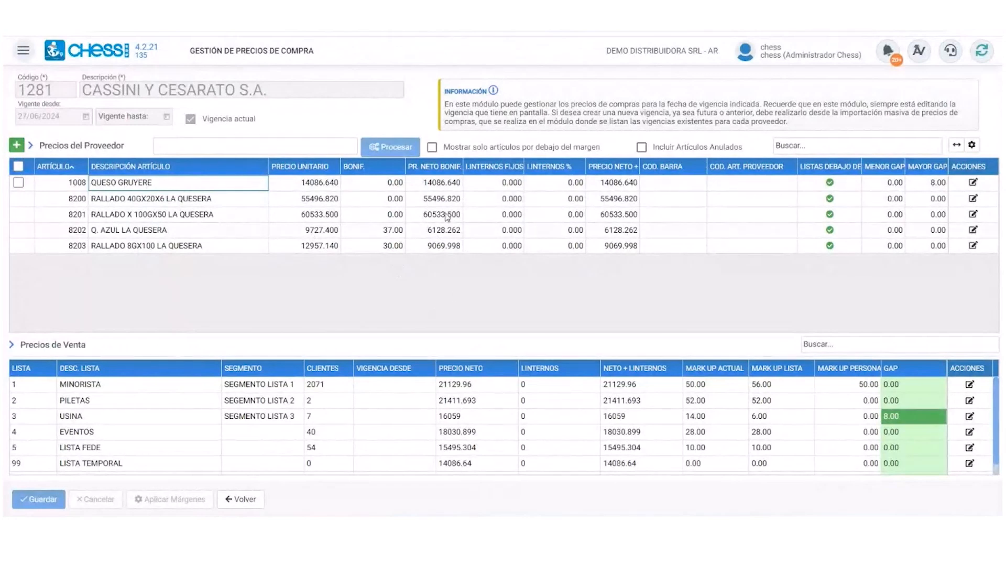
click(321, 184)
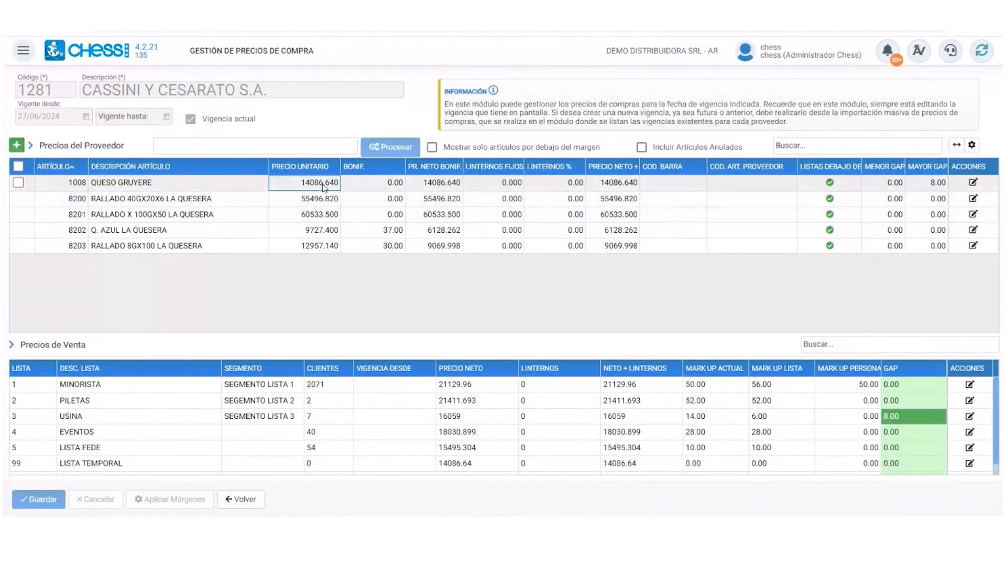
click(470, 387)
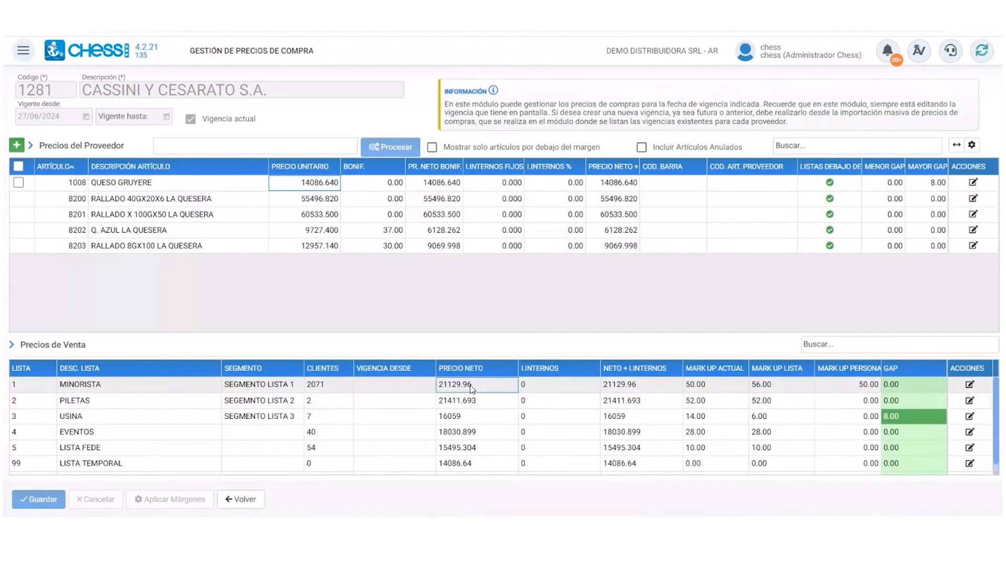